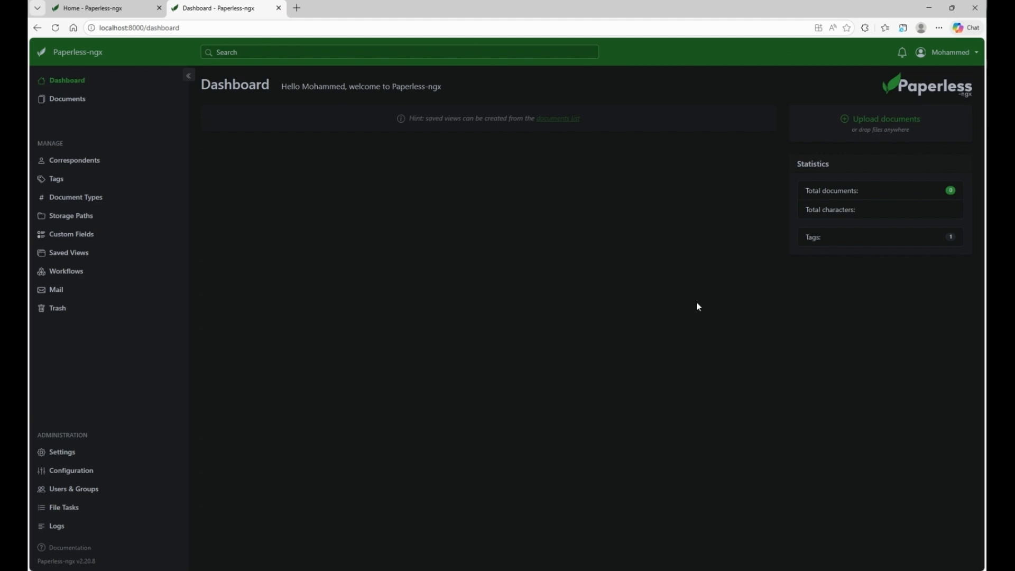
Step: Look over the empty Documents page and its tag filter options, and return to the Dashboard
click(74, 107)
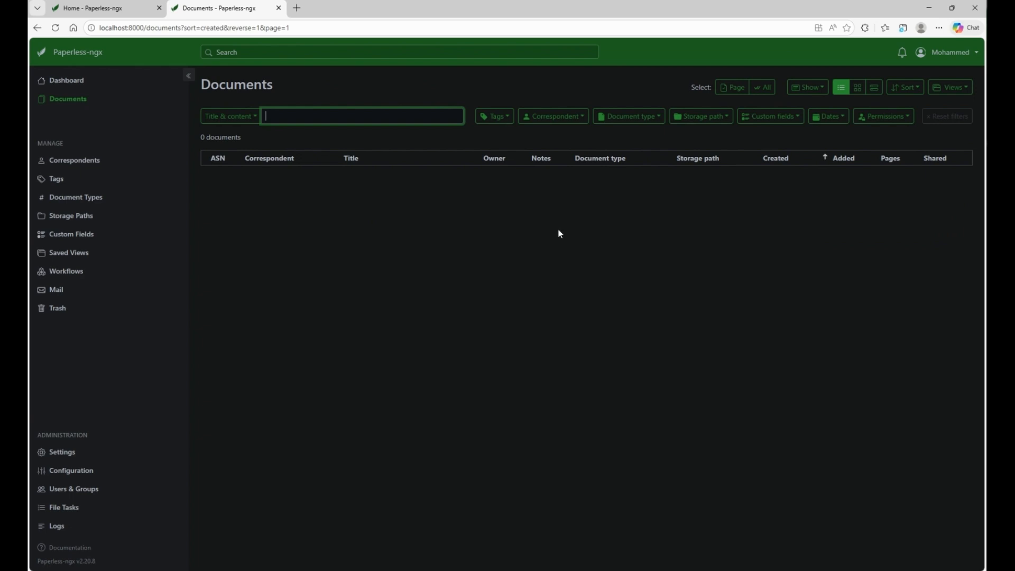
click(510, 123)
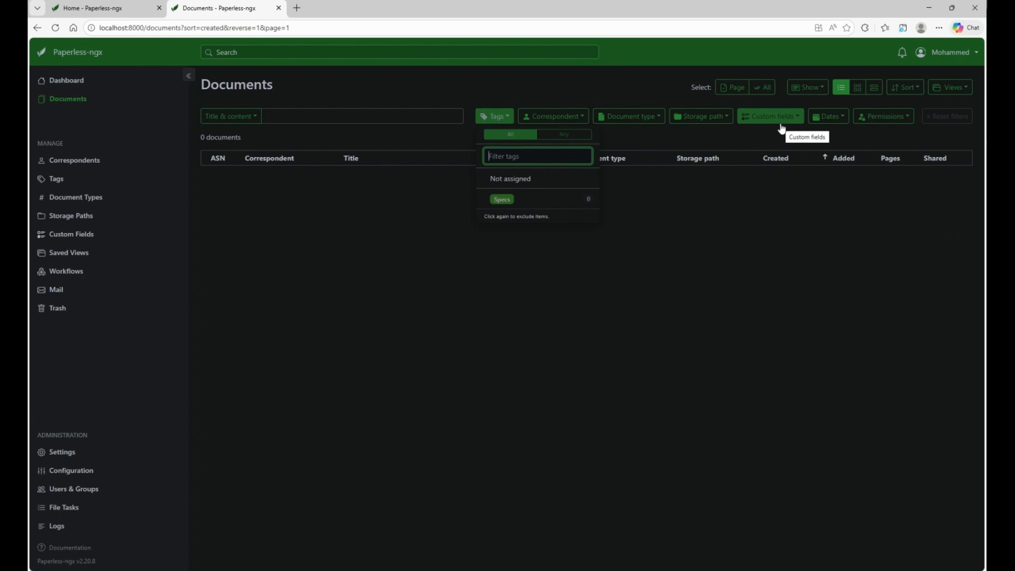
click(659, 291)
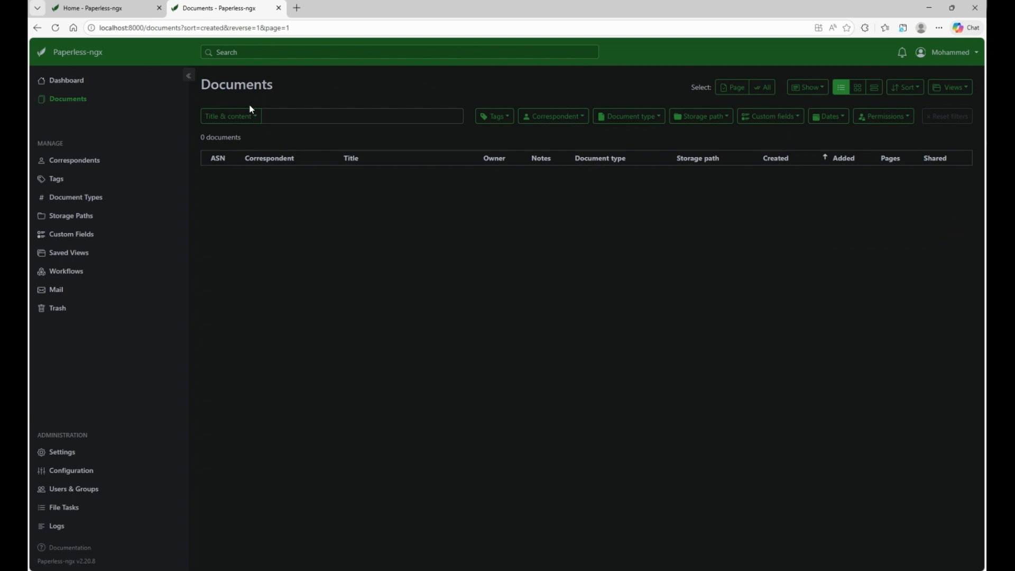
click(69, 80)
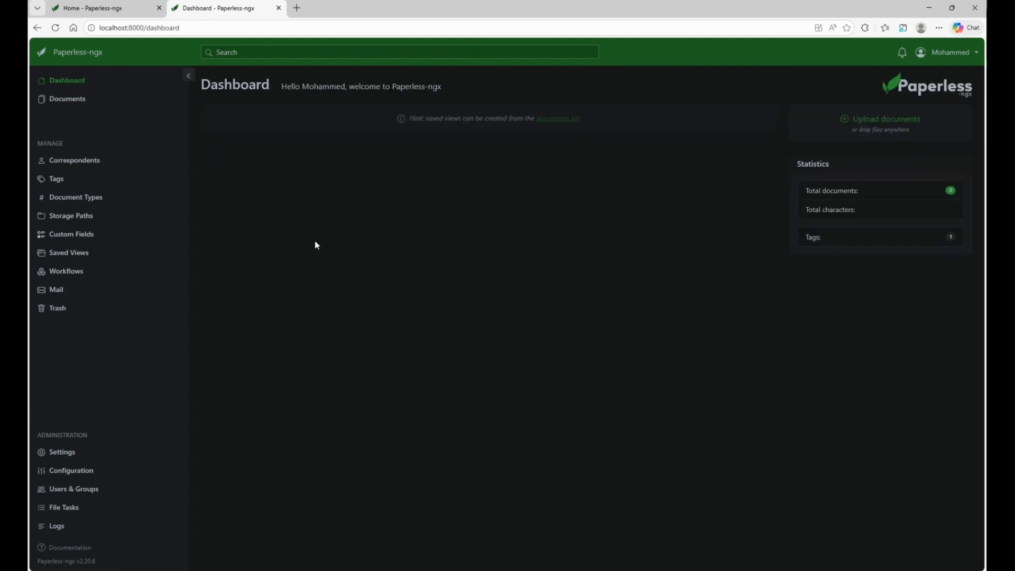
Step: Switch to File Explorer, open ShopDrawingSample_revised_5.pdf from the Sample Shop Drawings folder, and check whether its drawing text can be selected
mouse_move(80, 570)
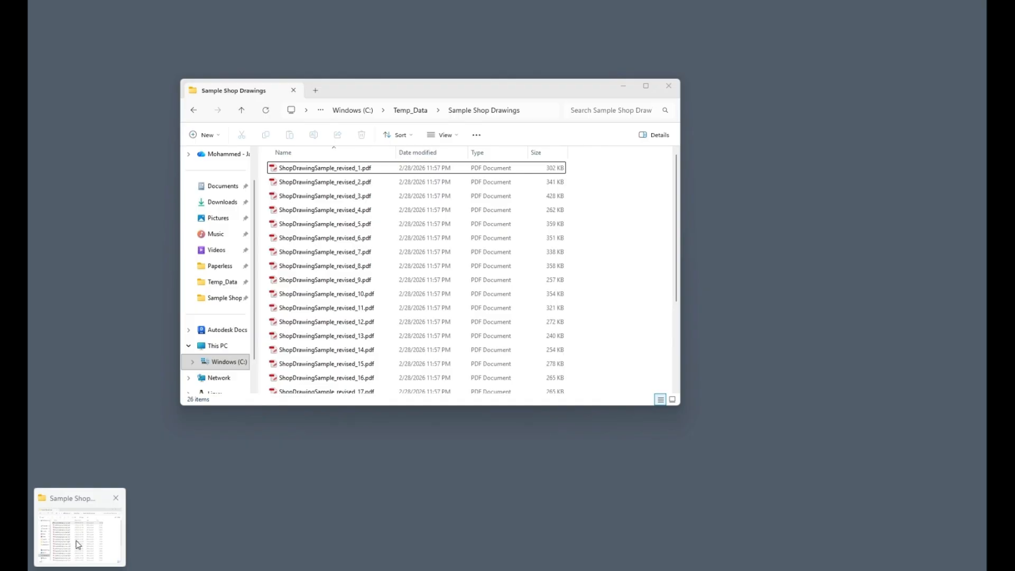
click(78, 544)
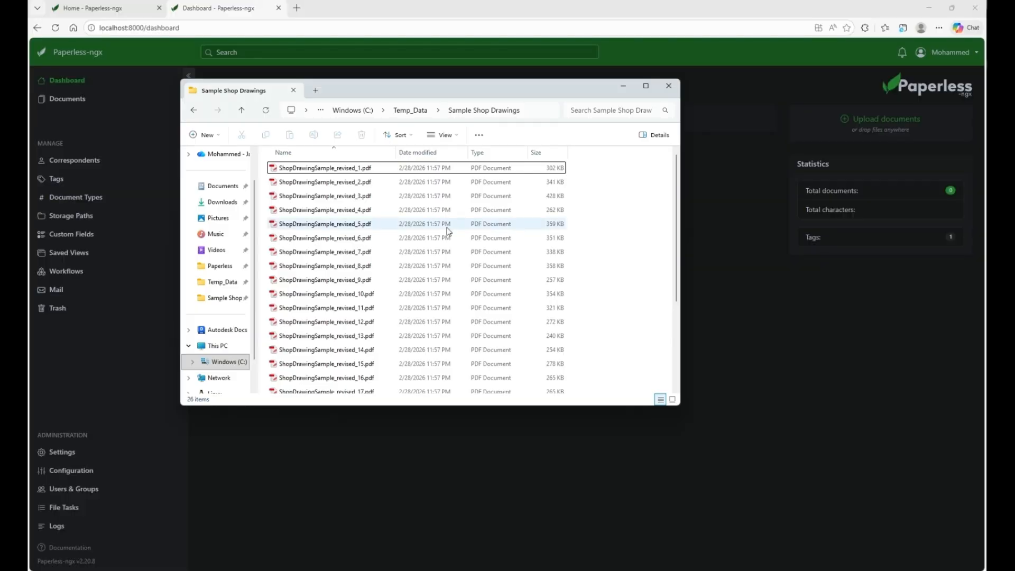
drag(575, 213, 384, 255)
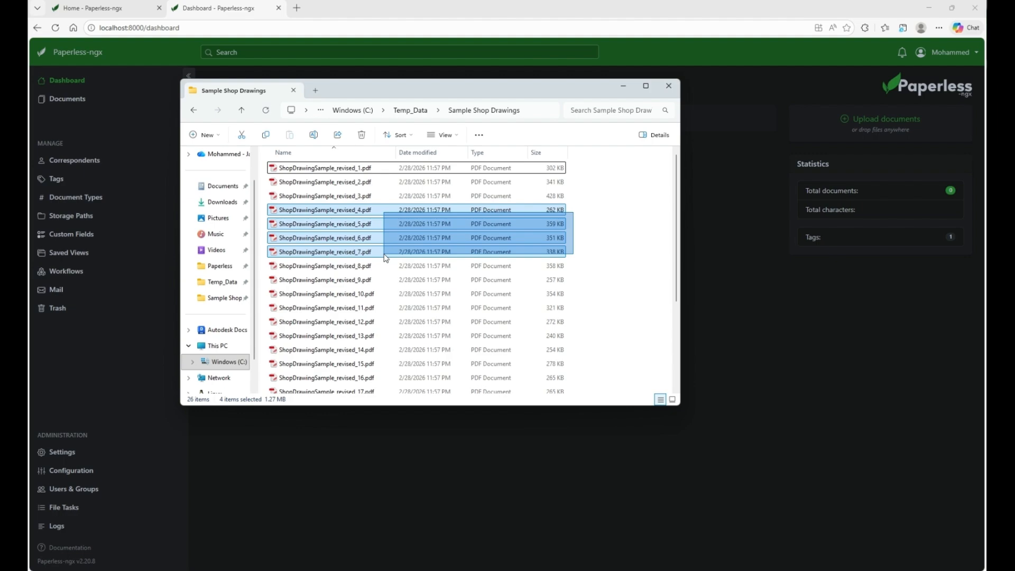
click(362, 226)
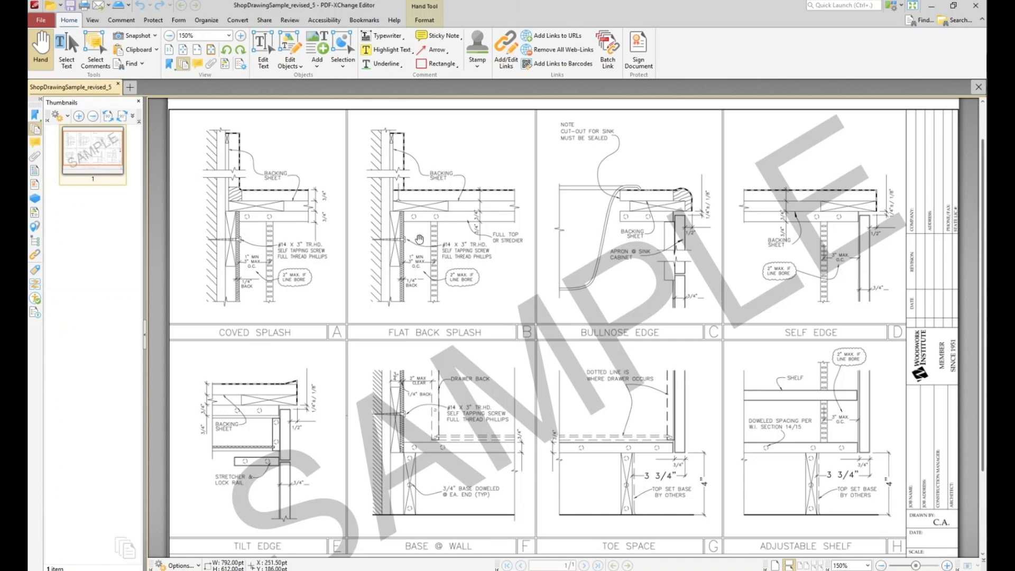
click(75, 51)
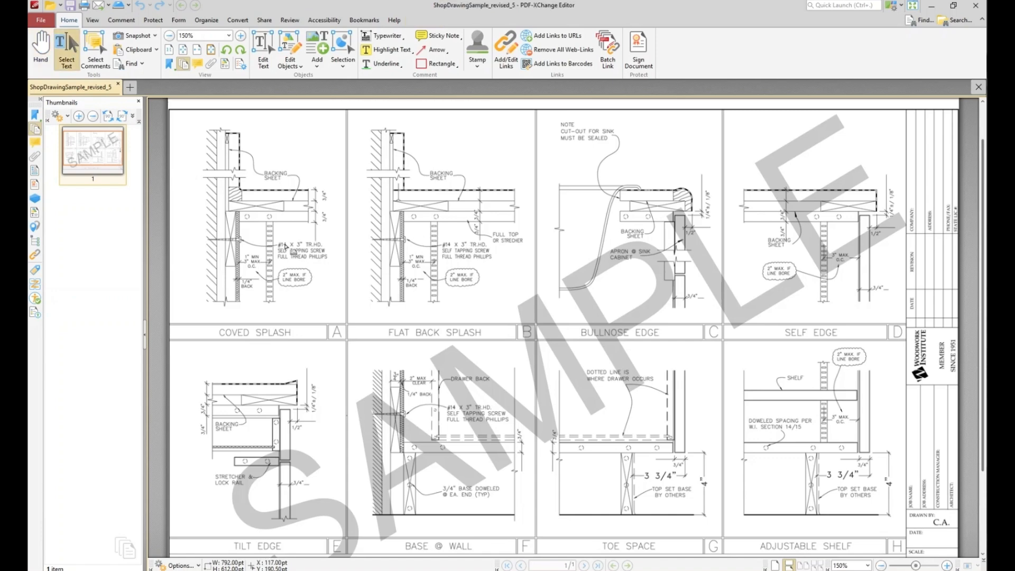
click(347, 273)
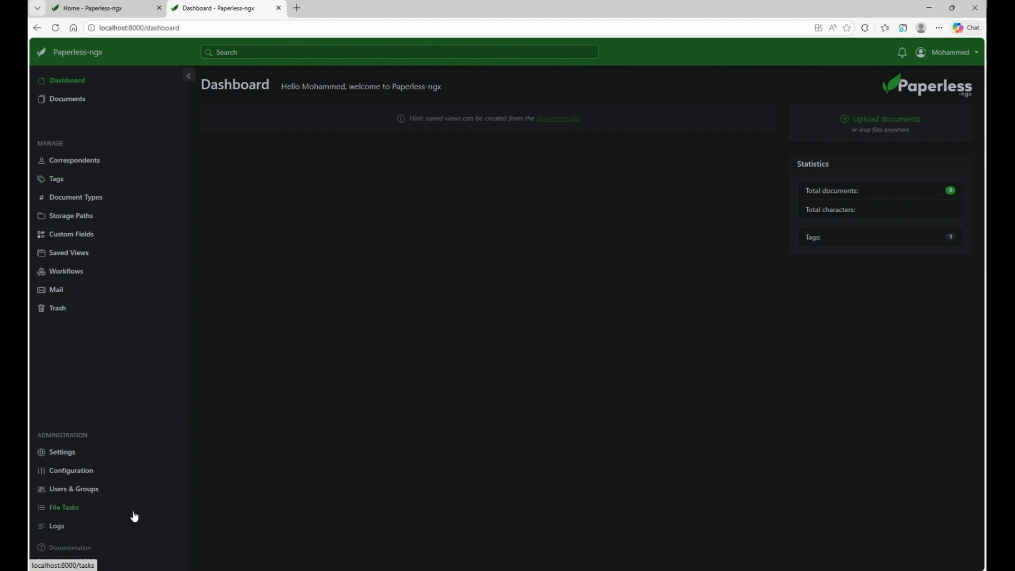
Step: Upload ShopDrawingSample_revised_5.pdf through ShopDrawingSample_revised_8.pdf from the Sample Shop Drawings folder to the Paperless-ngx dashboard
mouse_move(79, 570)
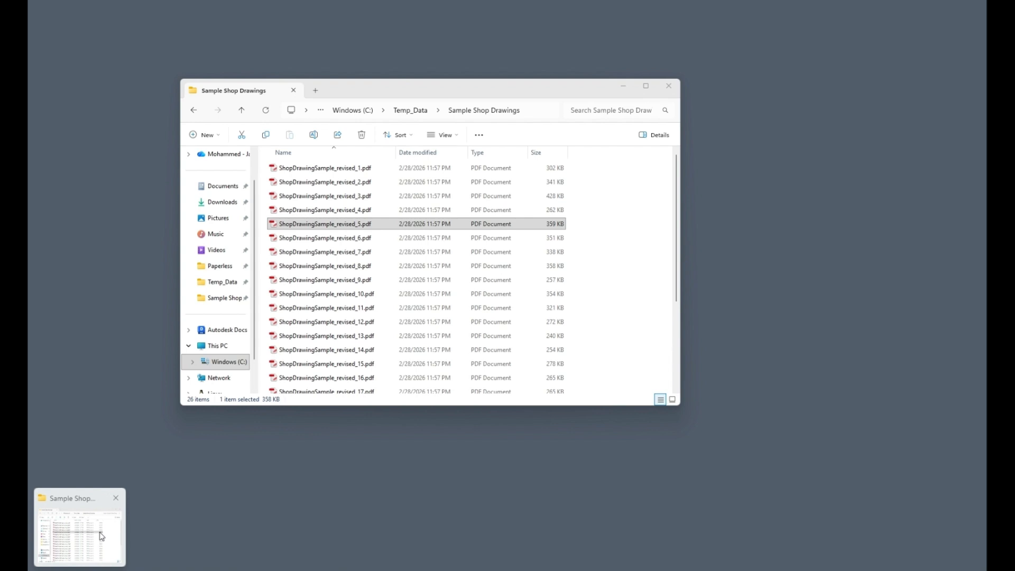
click(102, 535)
drag(579, 226, 372, 269)
drag(357, 227, 758, 302)
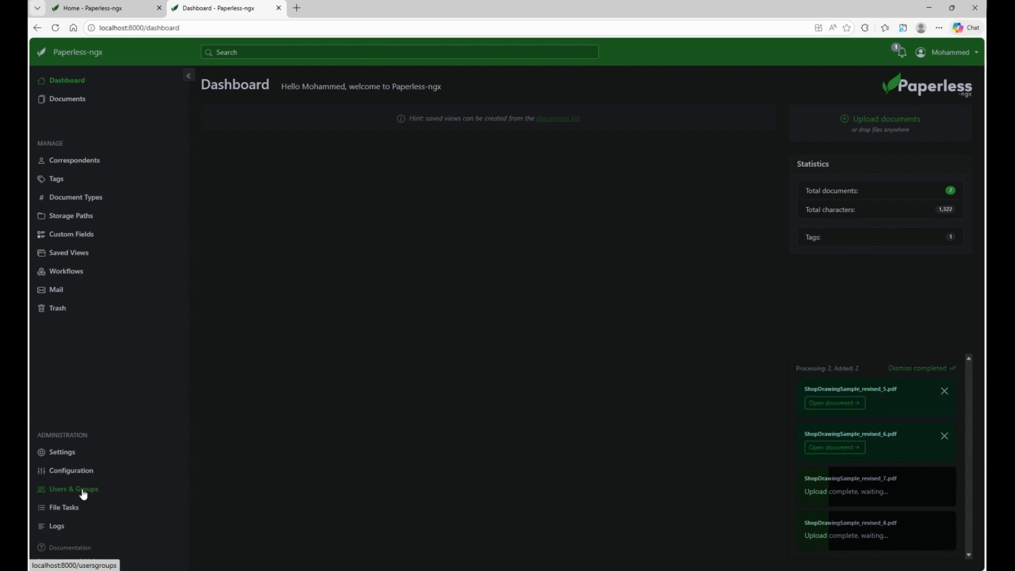
Step: Review the general, permissions and notifications settings, and the OCR settings in the application configuration
click(82, 456)
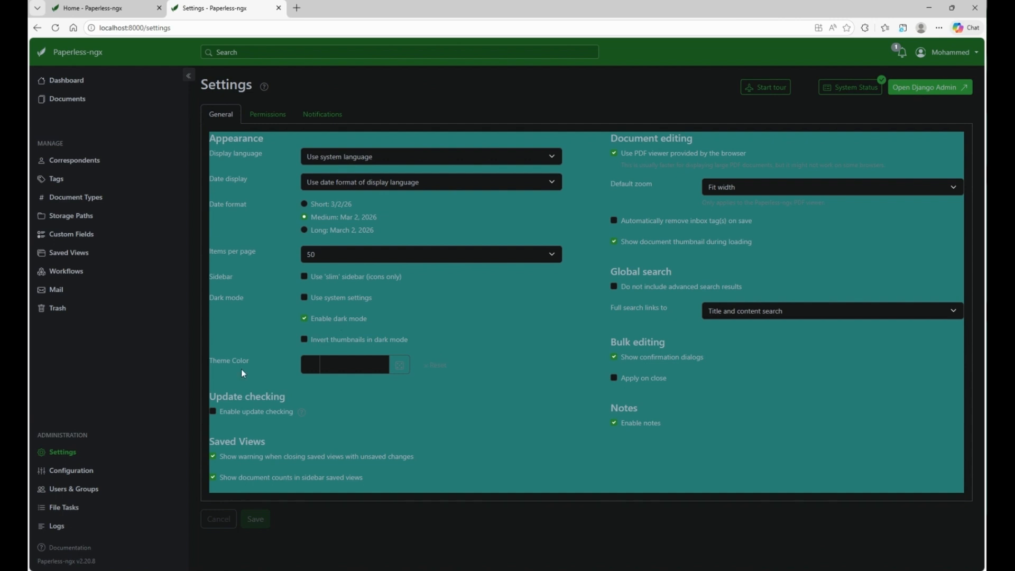
click(269, 121)
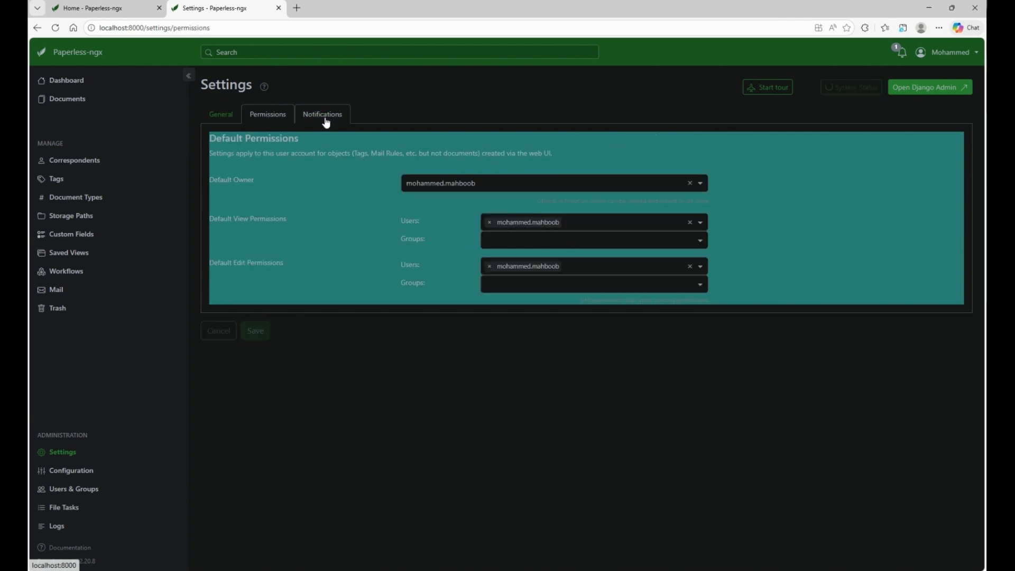
click(332, 121)
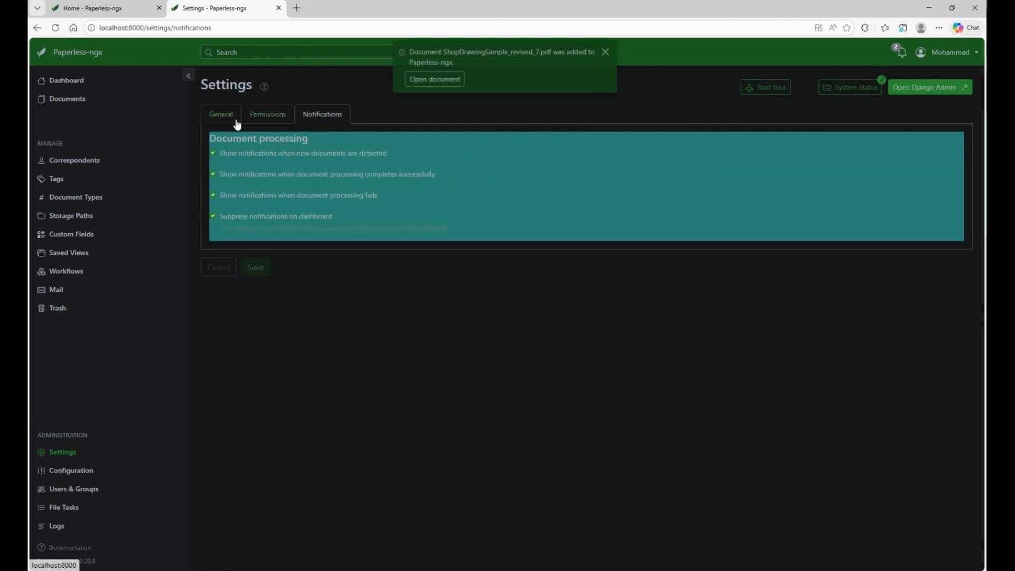
click(237, 123)
click(83, 475)
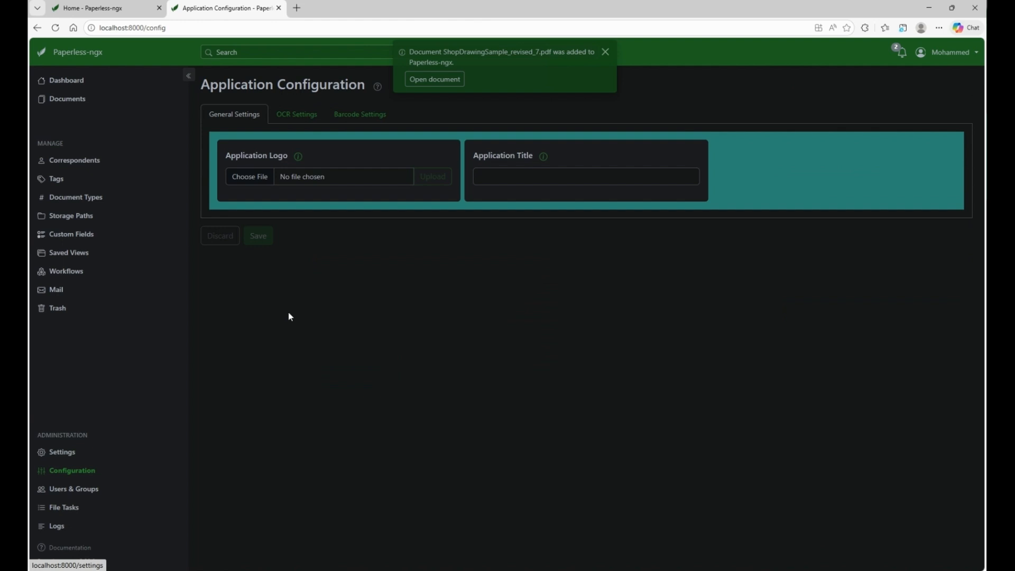
click(312, 120)
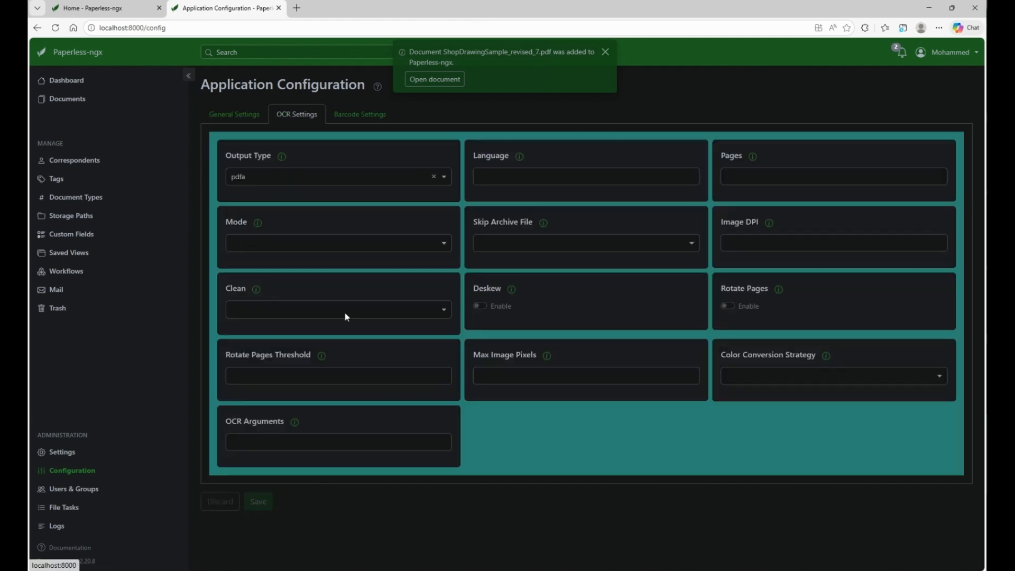
Step: Enable barcodes in the application's barcode settings, consult the option's documentation, and save the configuration
click(360, 115)
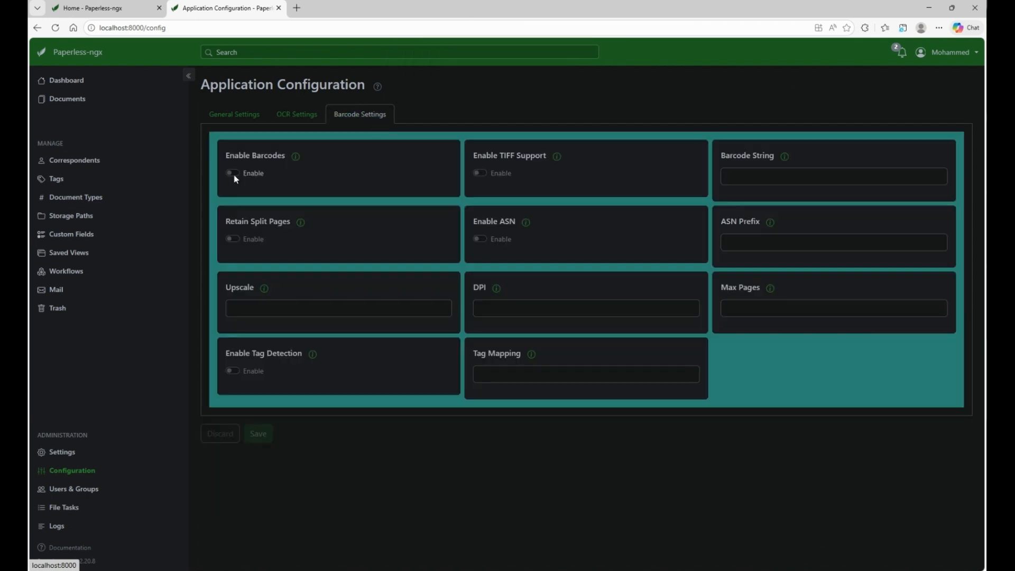
click(233, 173)
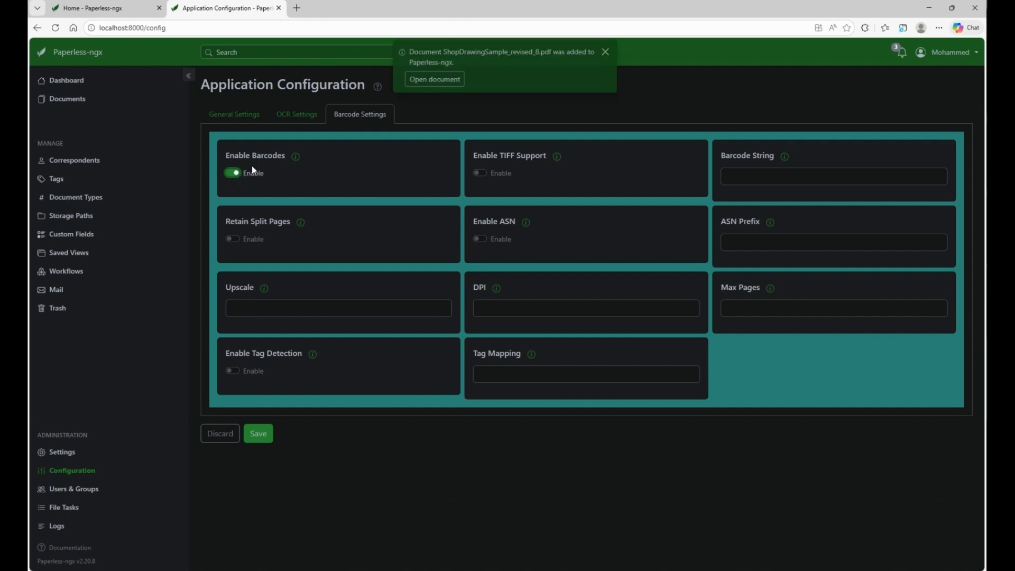
click(296, 157)
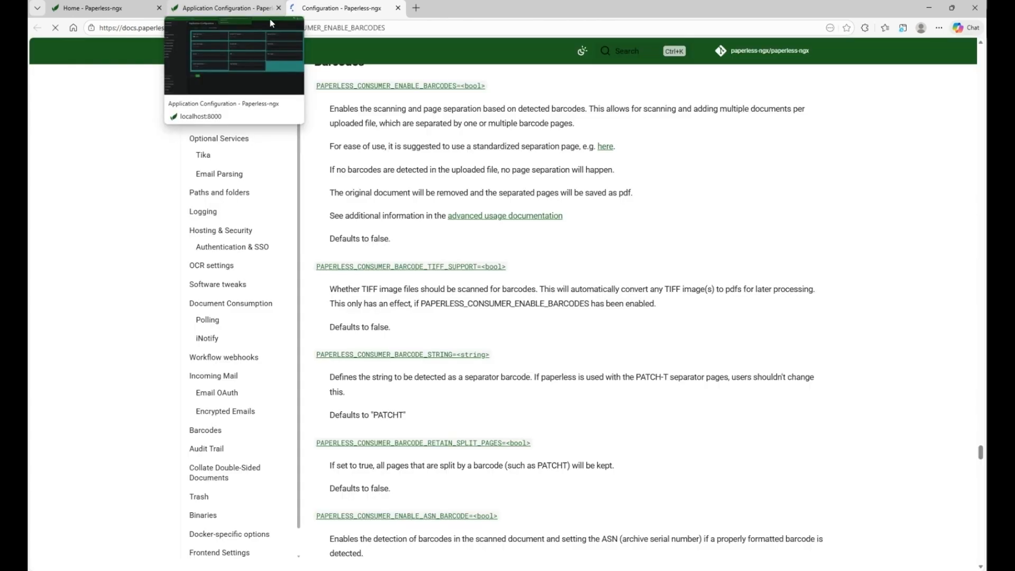
scroll(458, 330, down, 3)
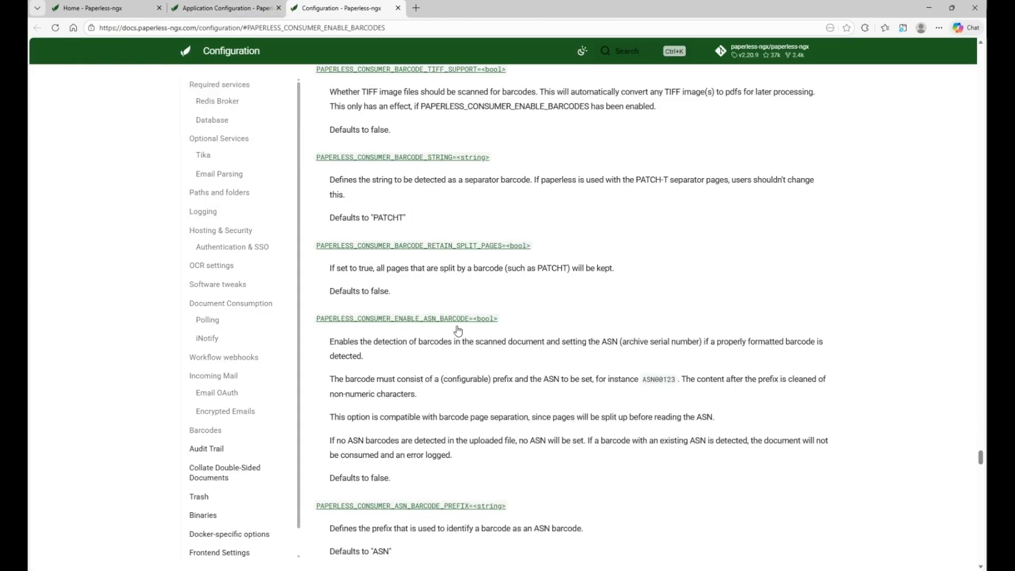
scroll(458, 330, down, 5)
click(222, 7)
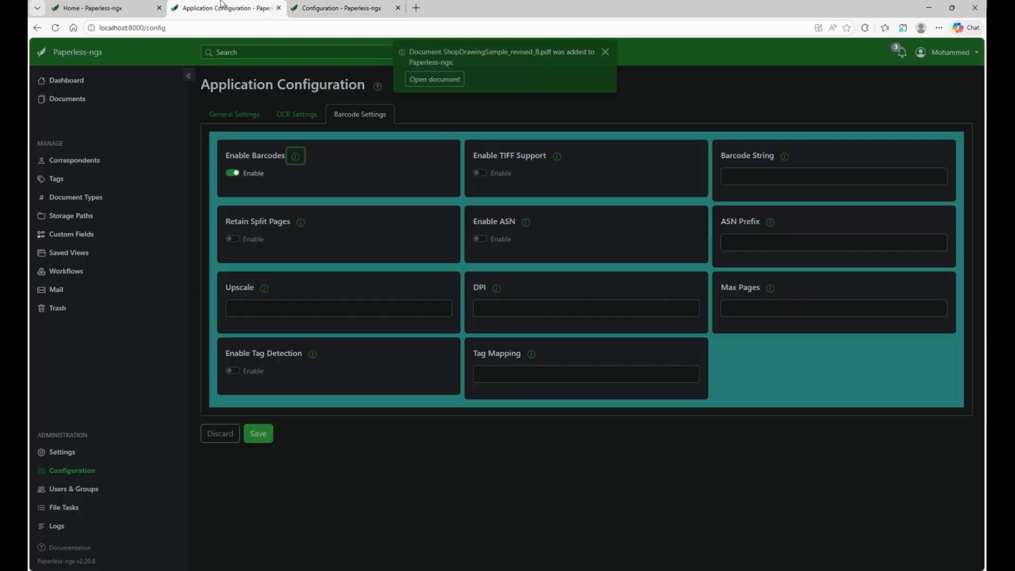
click(267, 434)
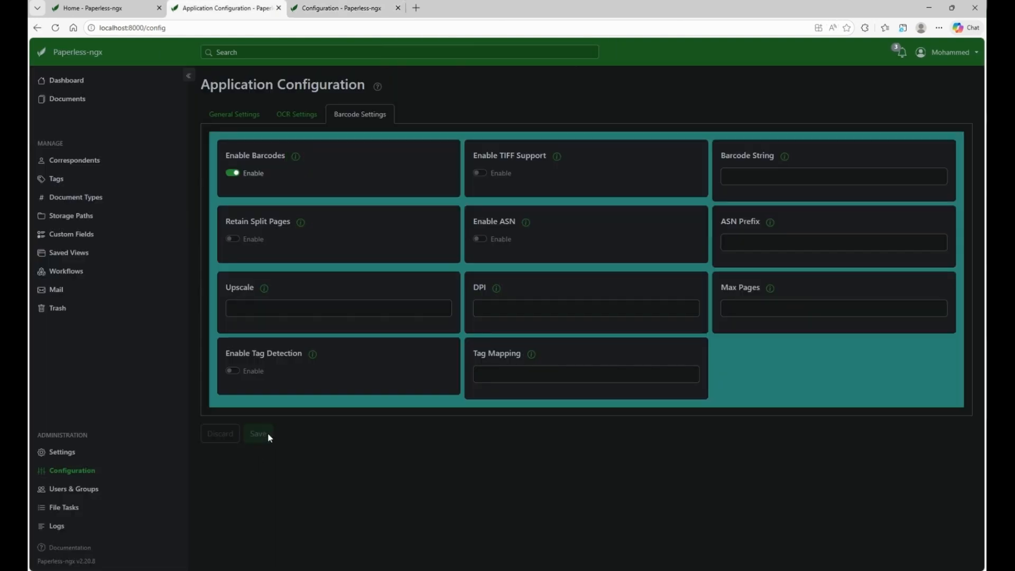
Step: View the uploaded documents in the small-card and detailed layouts, and check the search field's title and content options
click(67, 80)
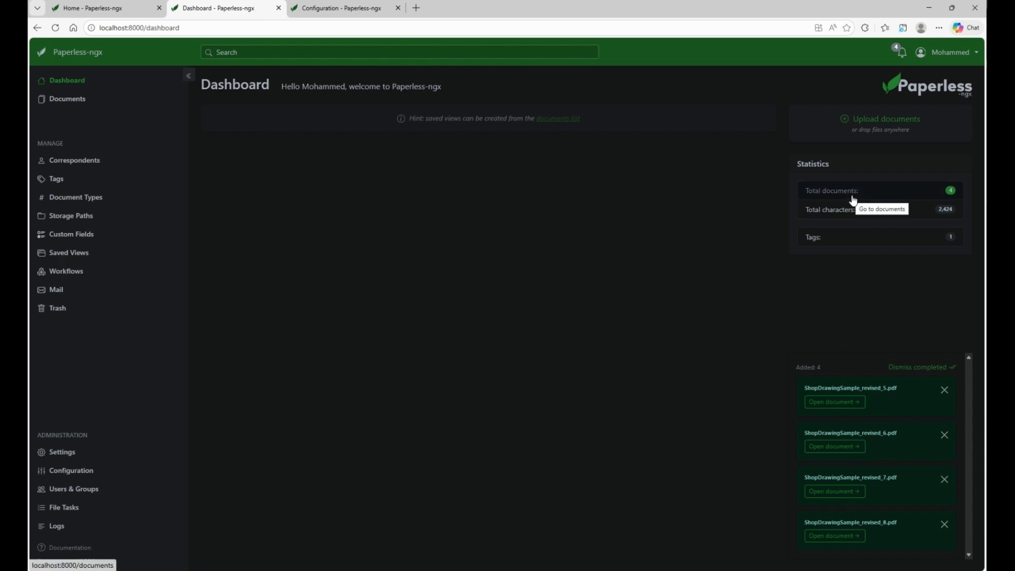
click(945, 194)
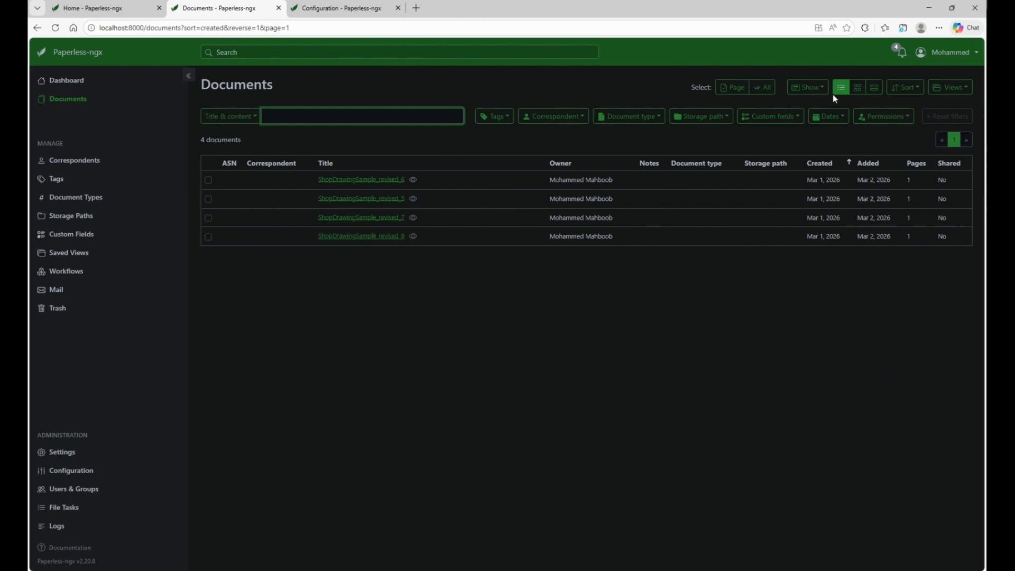
click(858, 91)
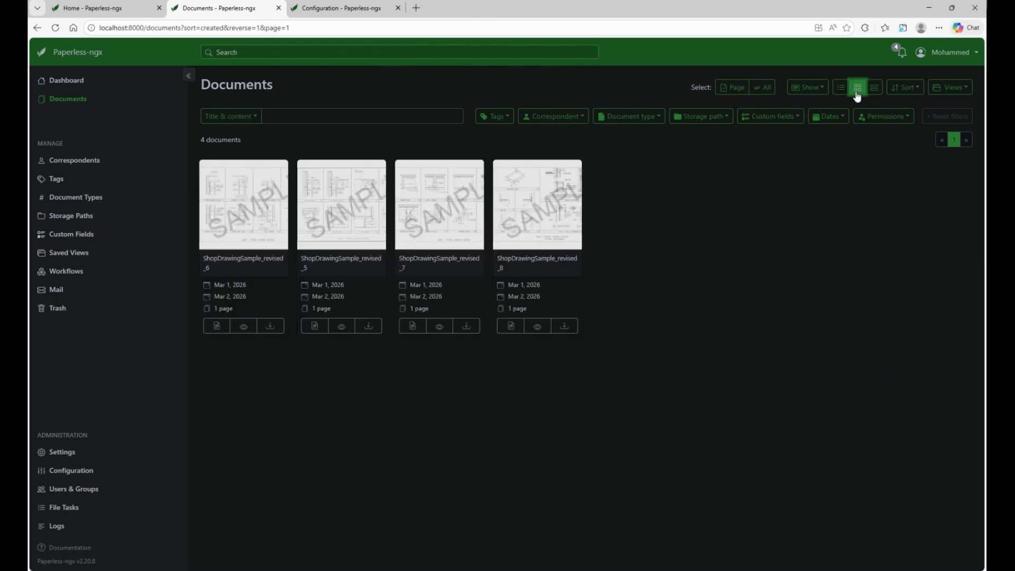
click(873, 91)
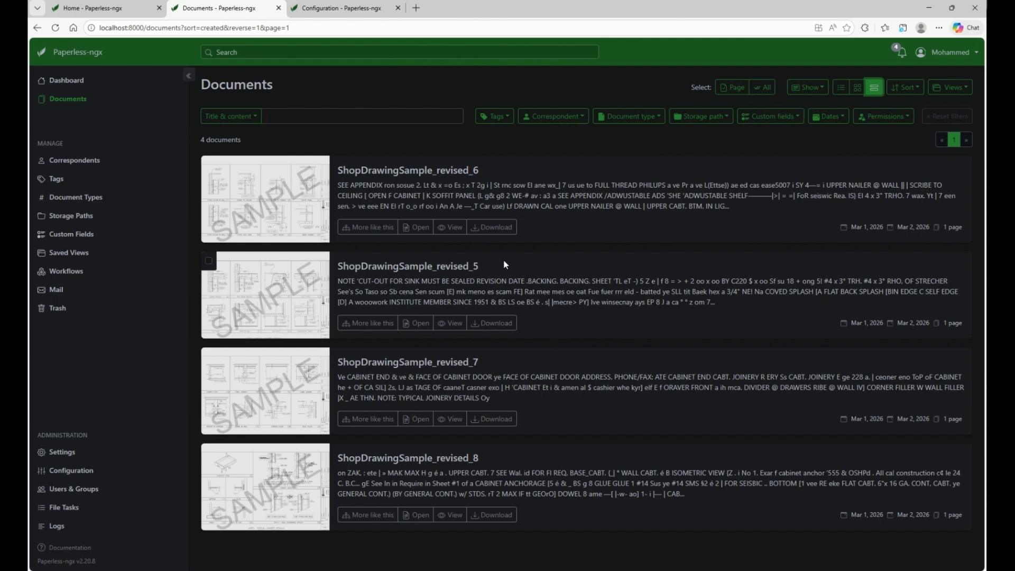
click(251, 124)
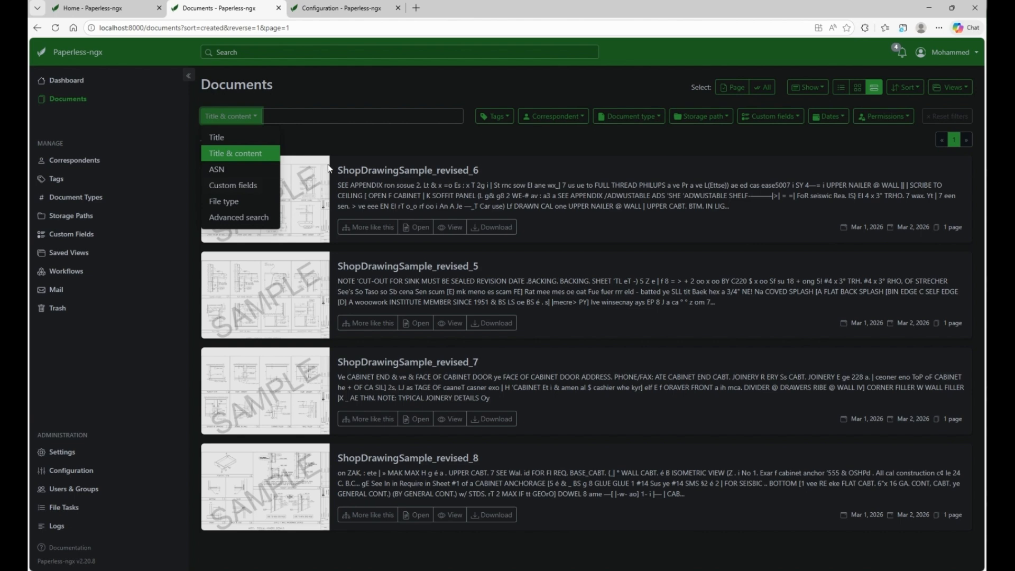
click(194, 104)
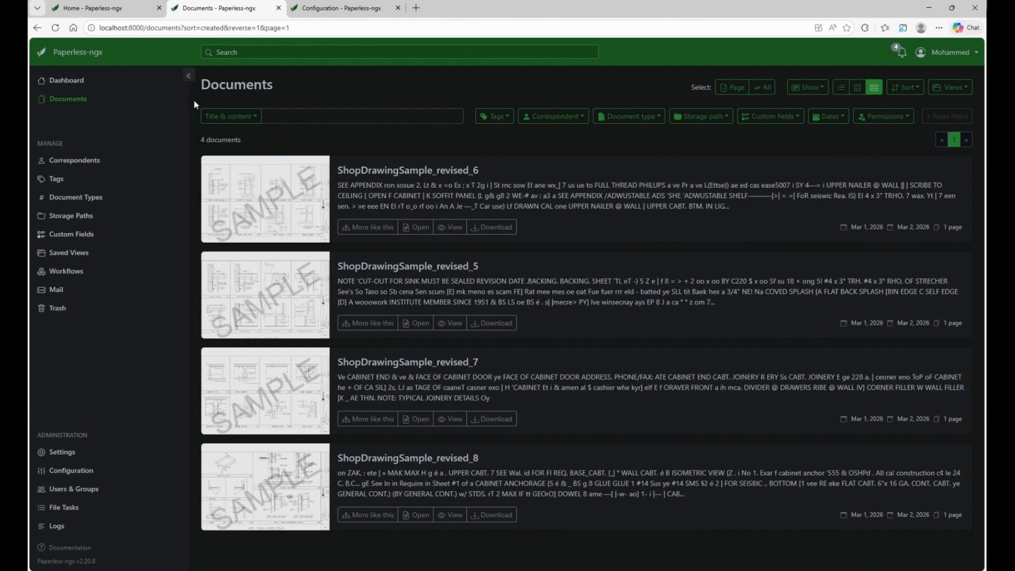
Step: Show the documents as a table and as small cards, and open the details of ShopDrawingSample_revised_6
click(833, 84)
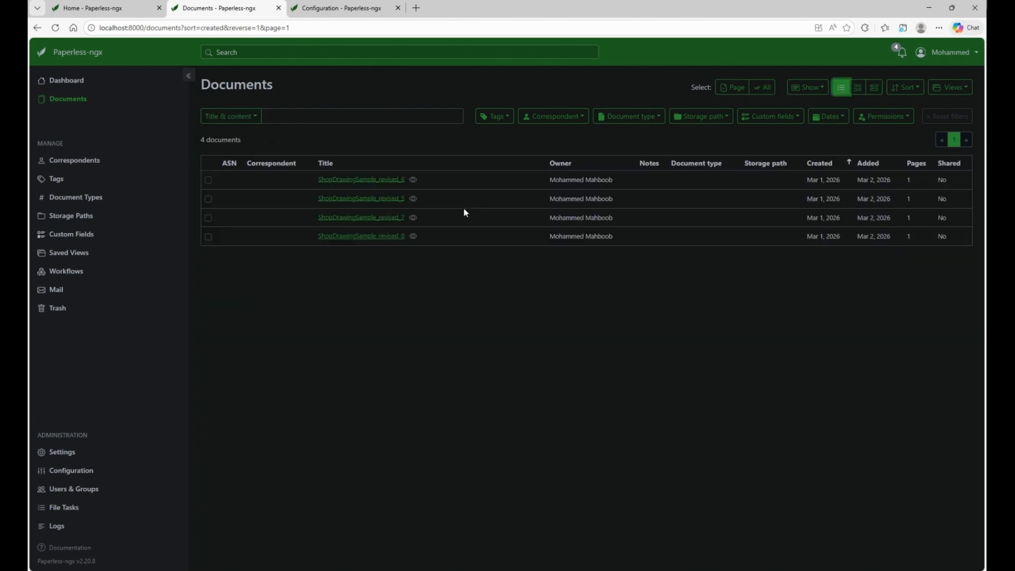
click(857, 90)
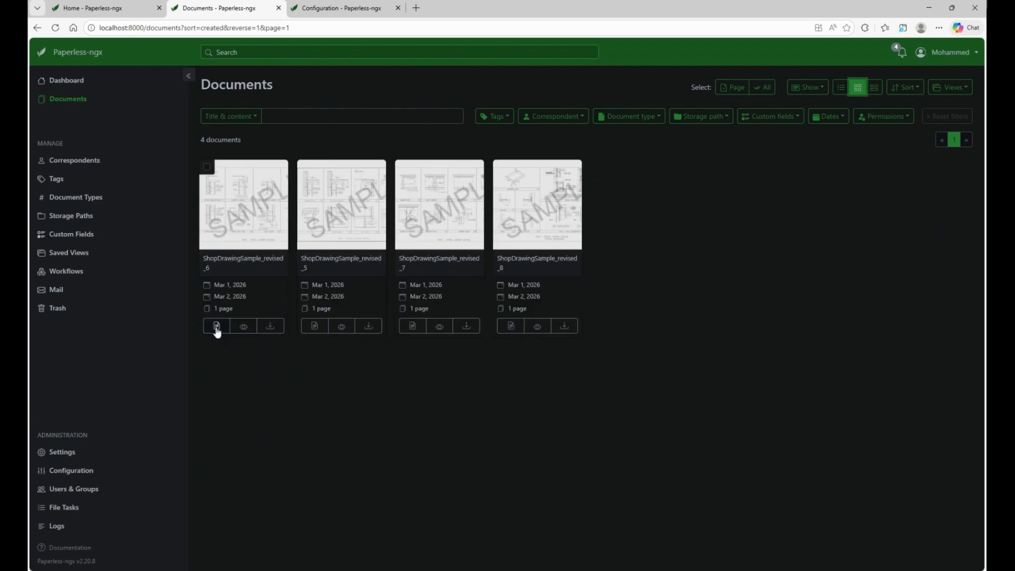
click(217, 326)
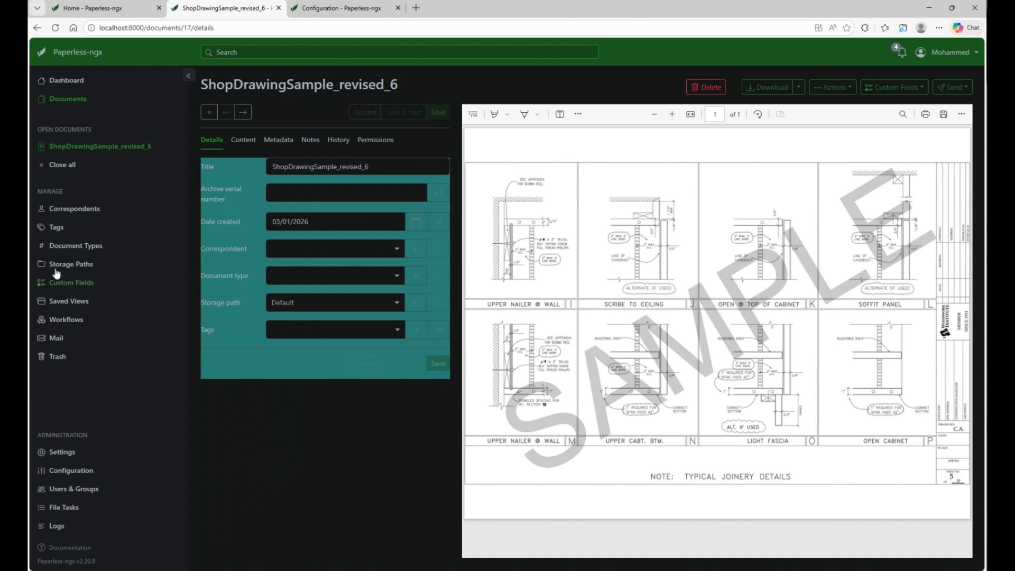
Step: Create a tag named Drawing with the matching algorithm "All: Document contains all of these words" and no matching pattern
click(57, 227)
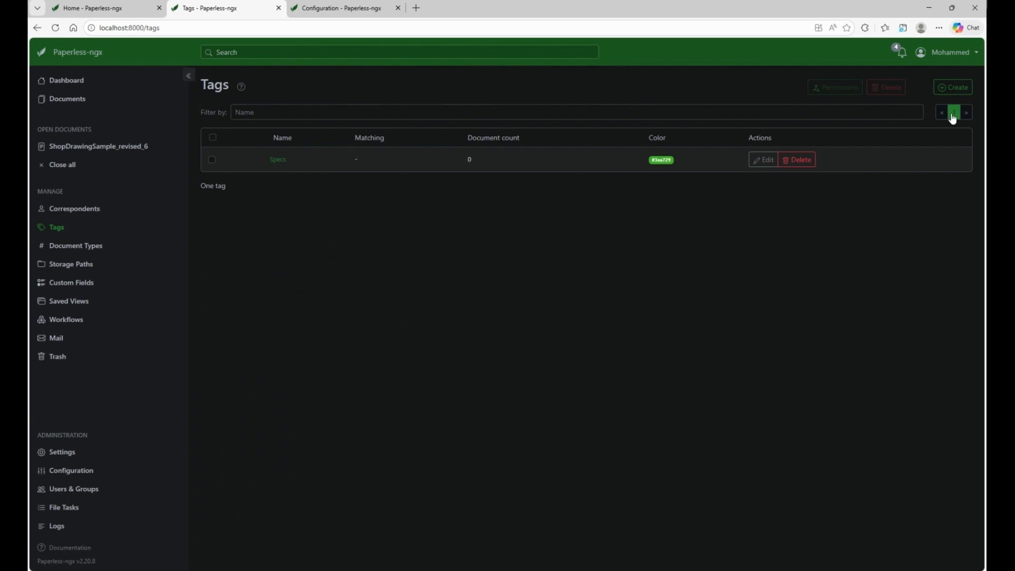
click(953, 86)
text(dRAWING)
key(ctrl+a)
text(Drawing)
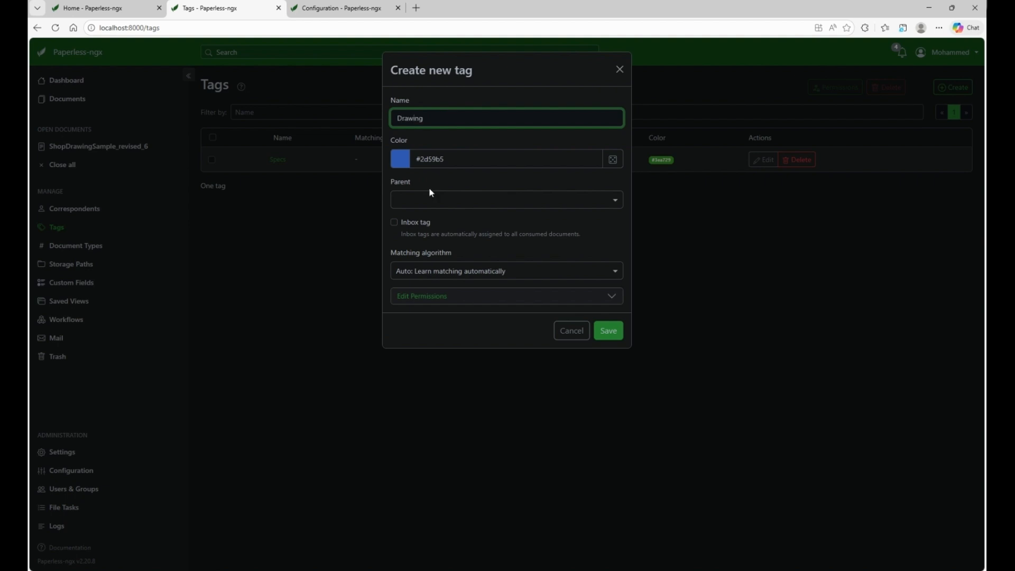
click(486, 272)
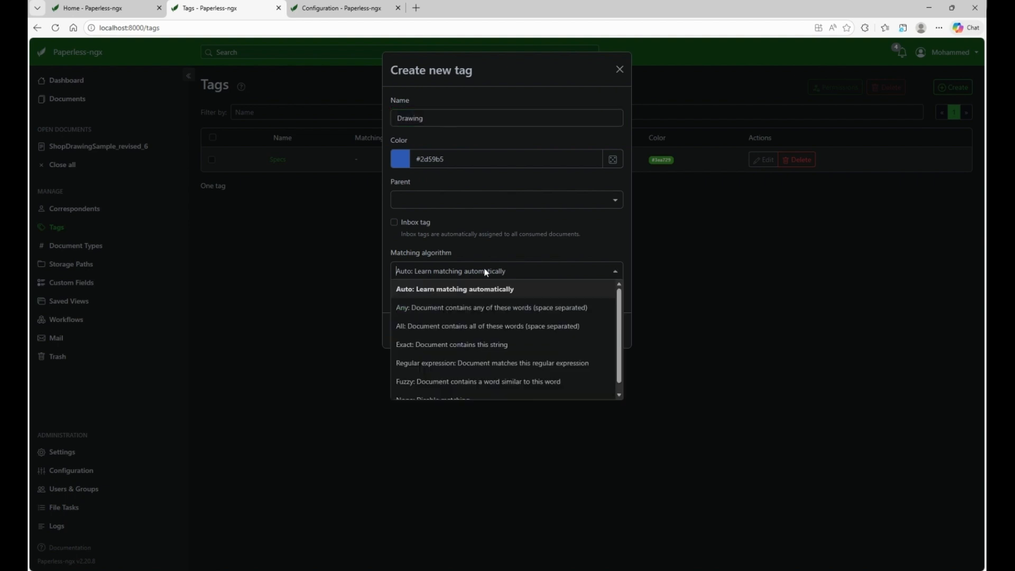
scroll(491, 333, down, 1)
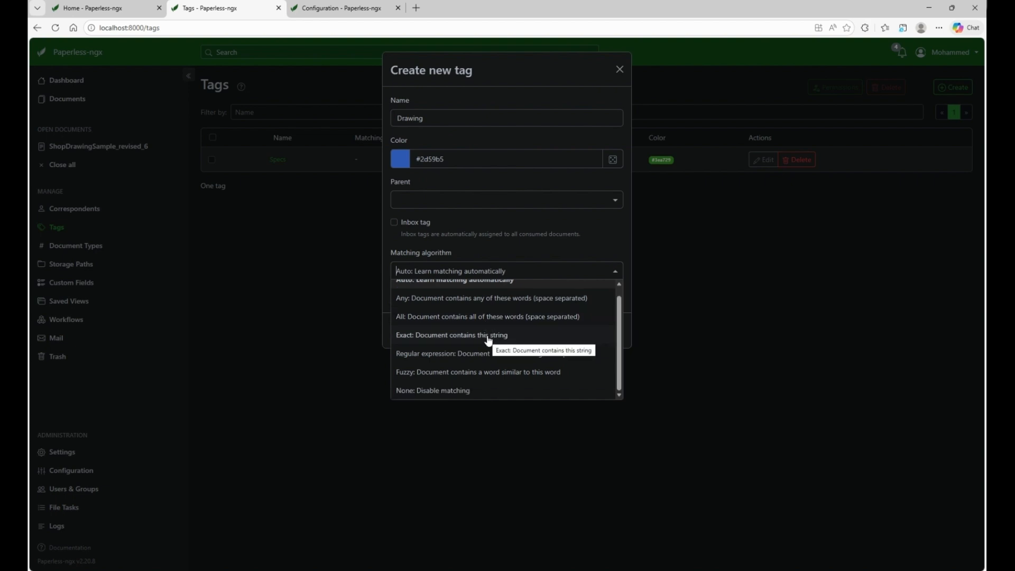
scroll(489, 340, up, 1)
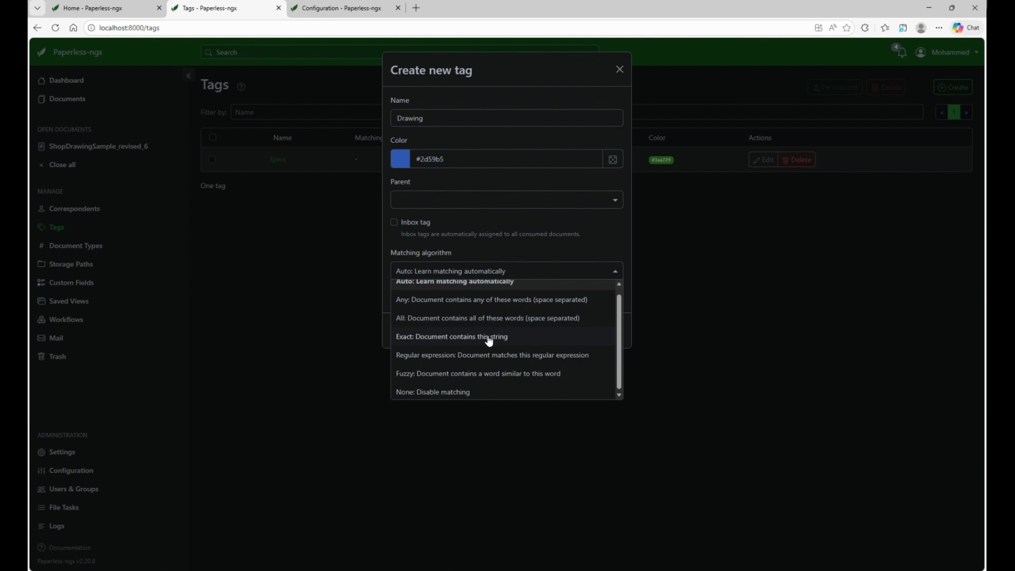
scroll(488, 339, up, 1)
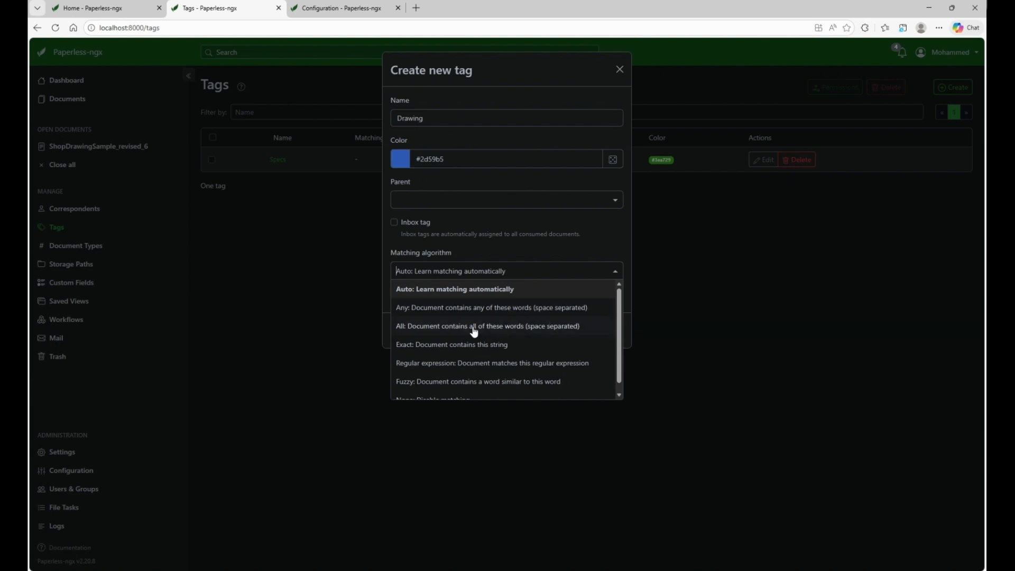
click(473, 327)
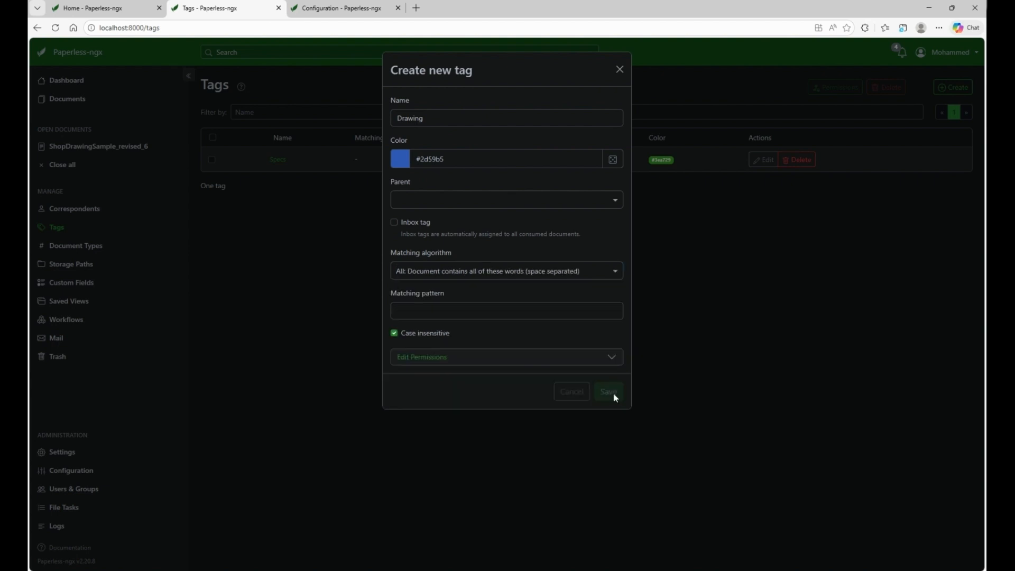
click(610, 392)
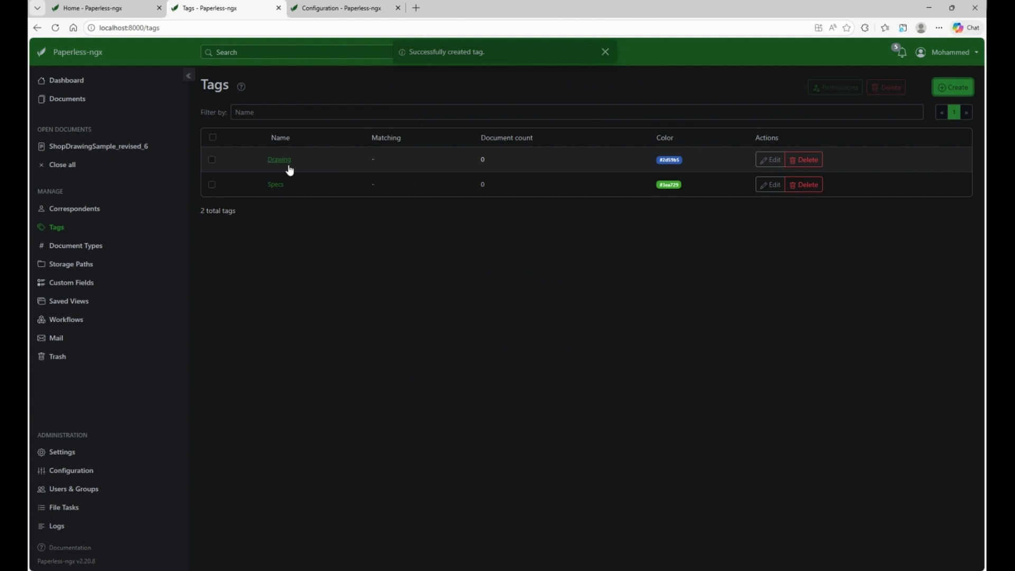
Step: Assign the Drawing tag to the document ShopDrawingSample_revised_6 and save it
click(78, 100)
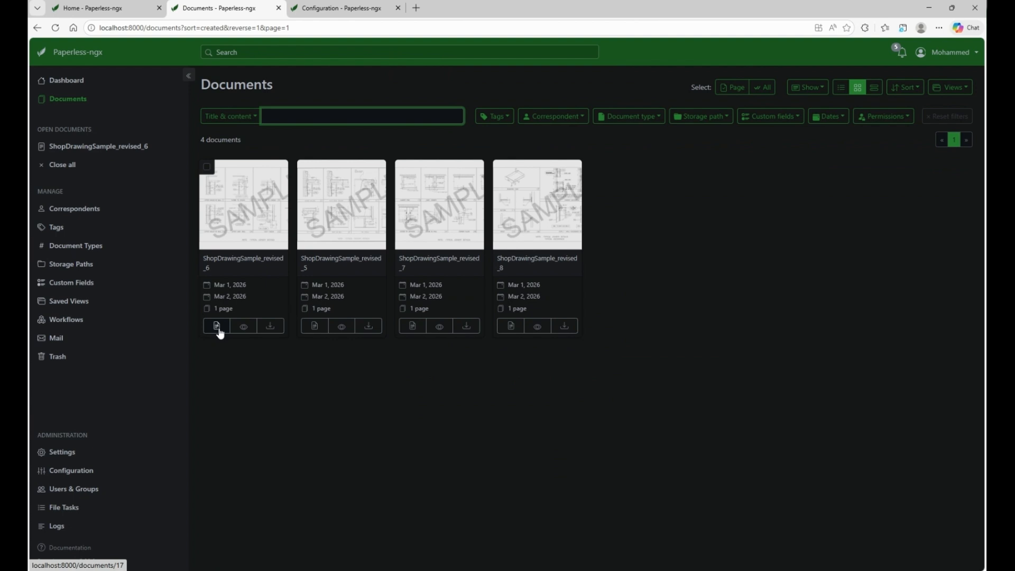
click(217, 326)
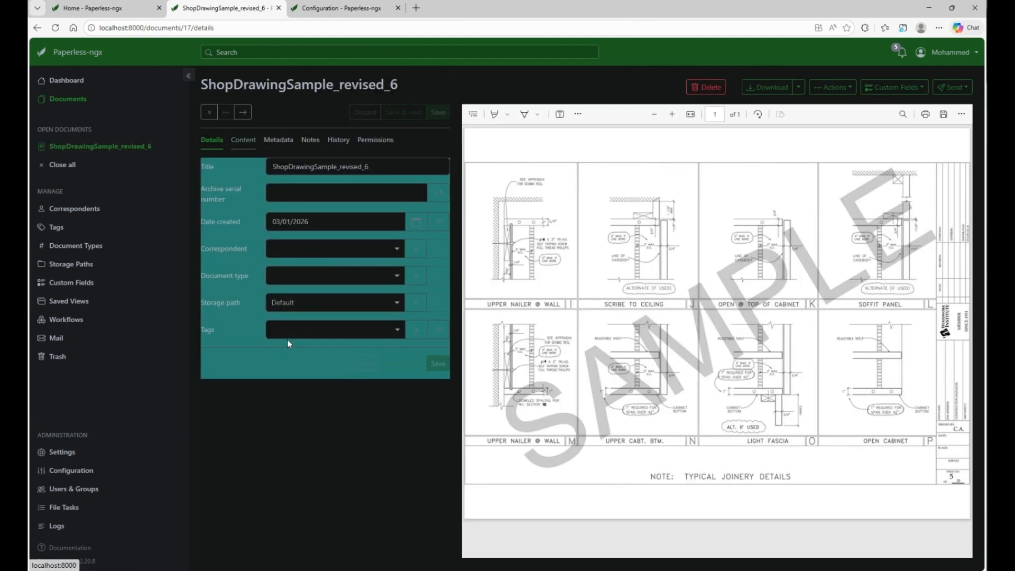
click(287, 332)
click(287, 348)
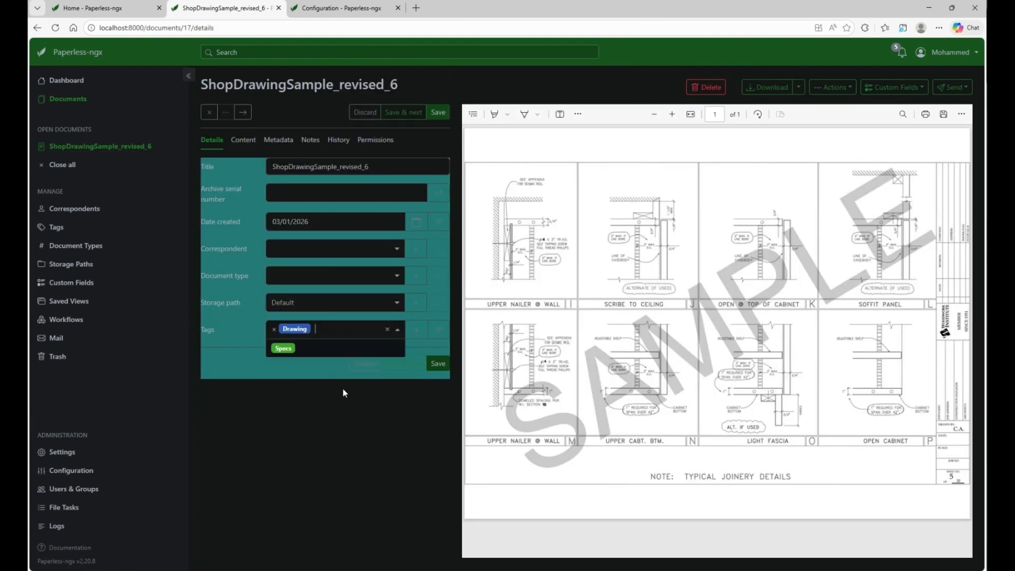
click(438, 363)
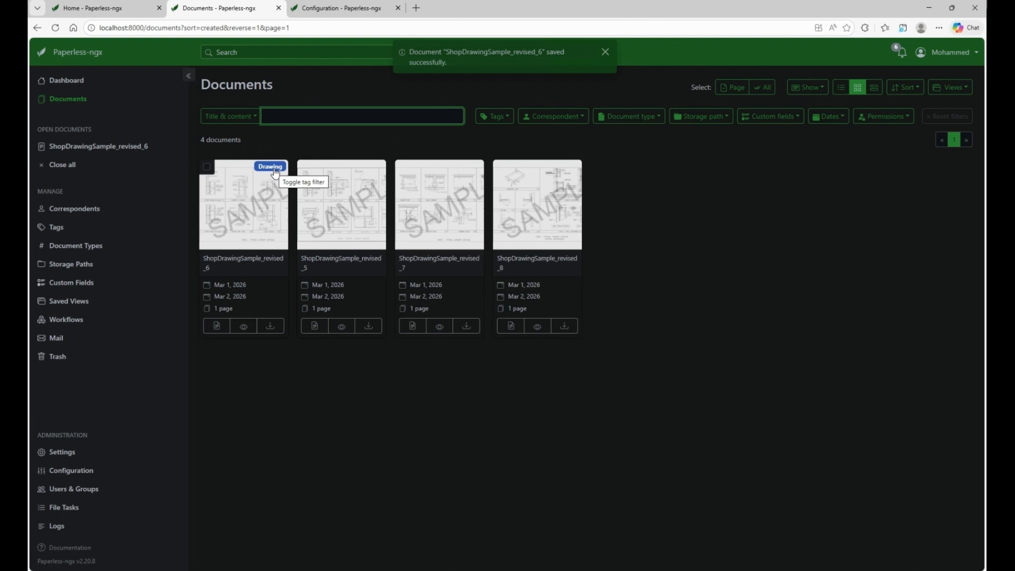
Step: Filter the document list by the Drawing tag, and switch the filter to exclude documents with that tag
click(496, 120)
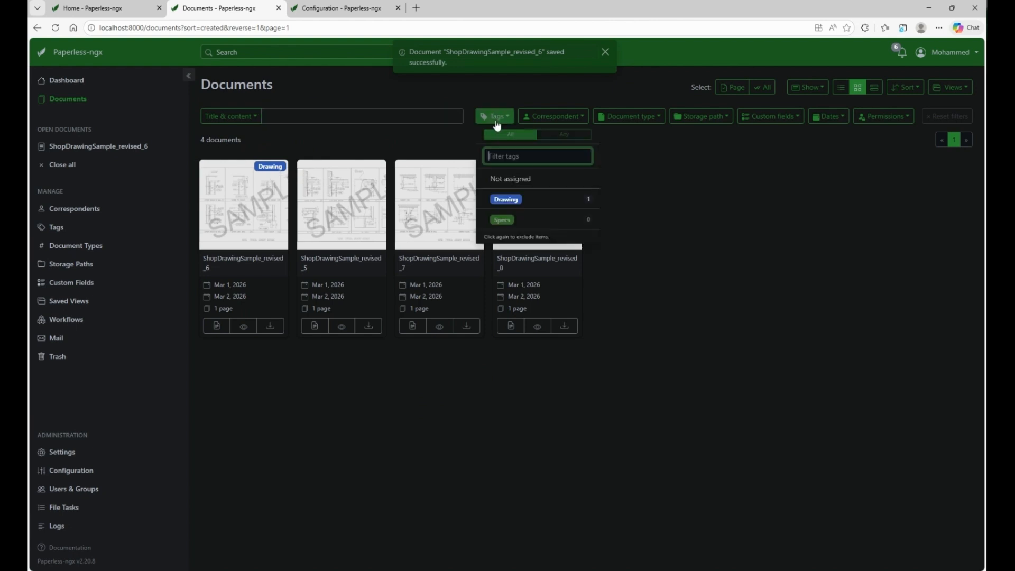
click(505, 206)
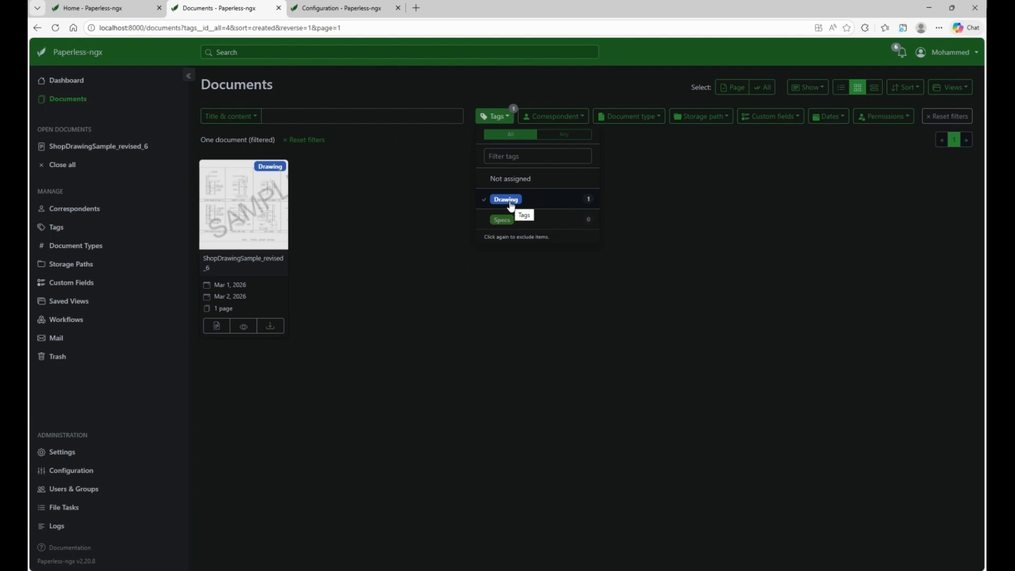
click(510, 206)
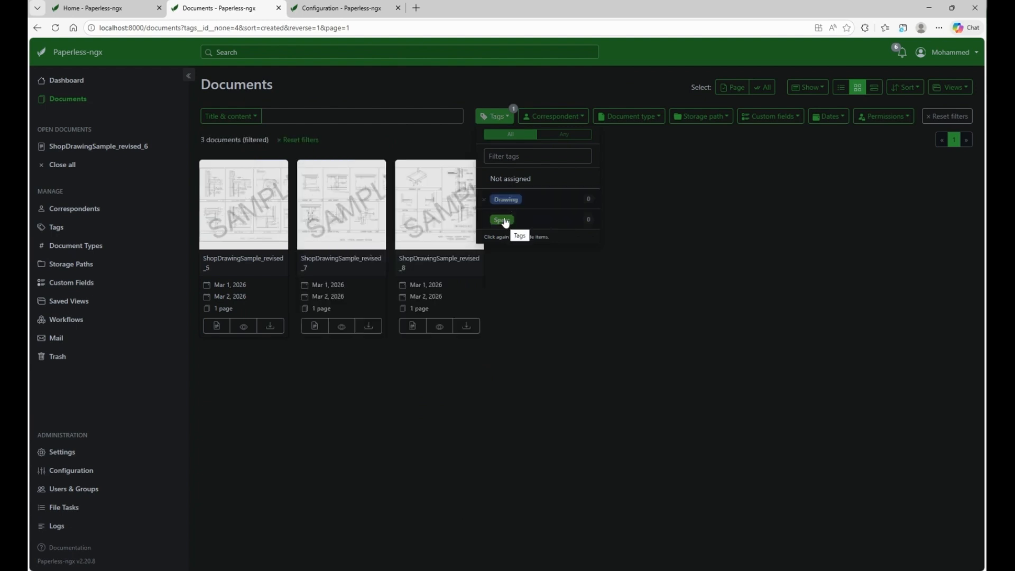
click(706, 164)
Step: Check the custom fields filter and the list of defined custom fields, and return to the documents
click(778, 120)
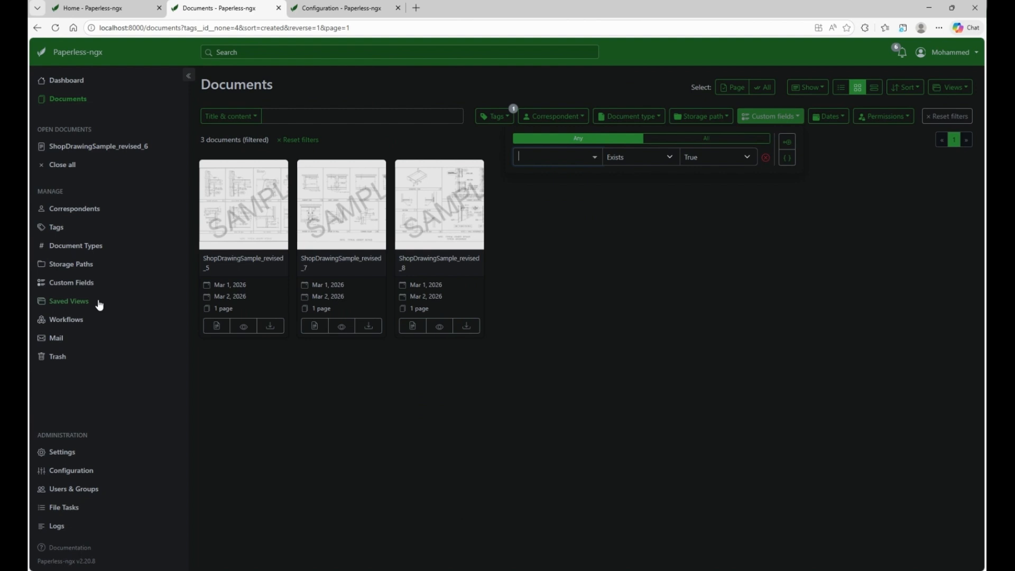
click(85, 288)
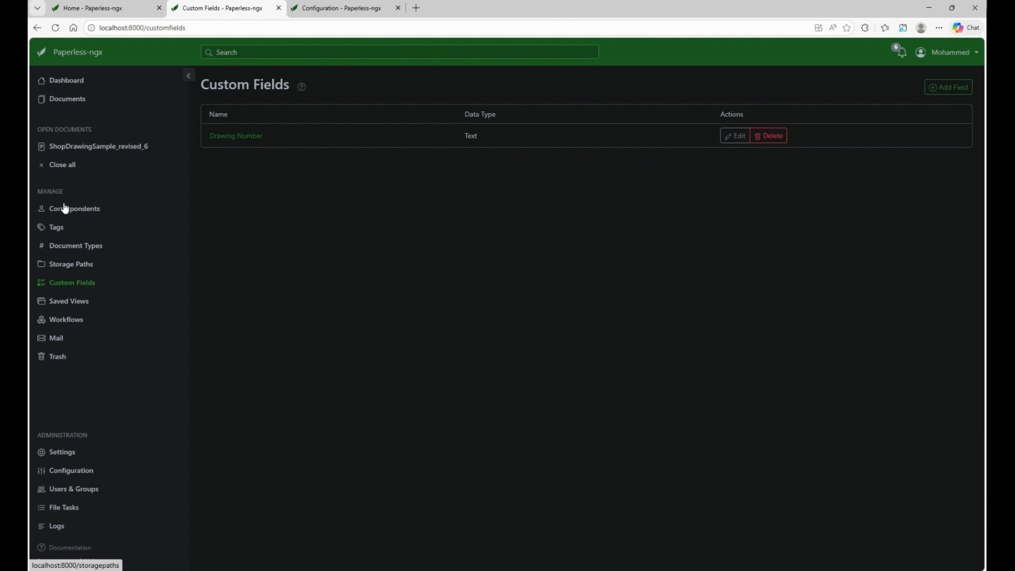
click(68, 99)
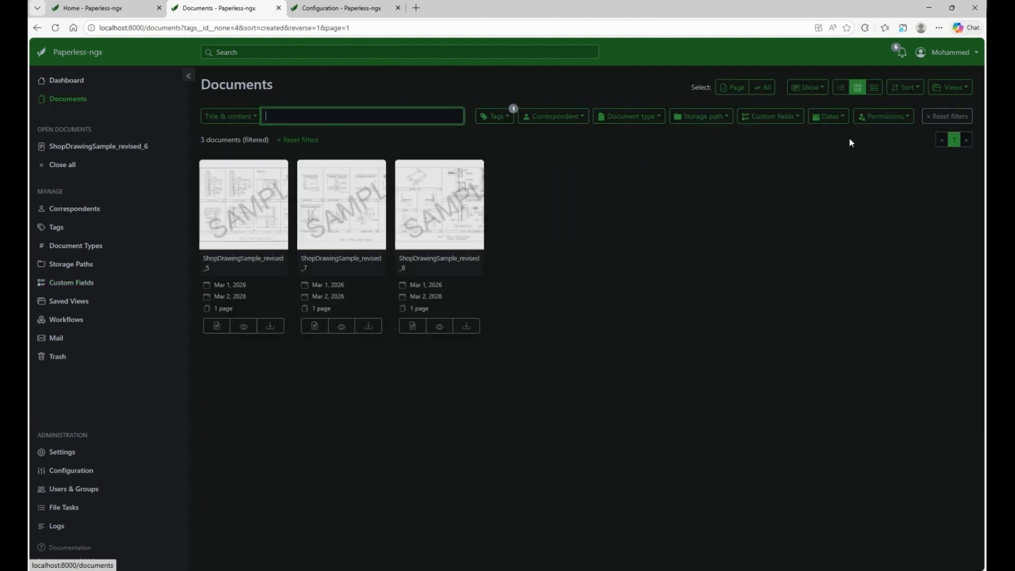
Step: View the documents in the detailed layout and as a table, and check the available sort fields
click(873, 87)
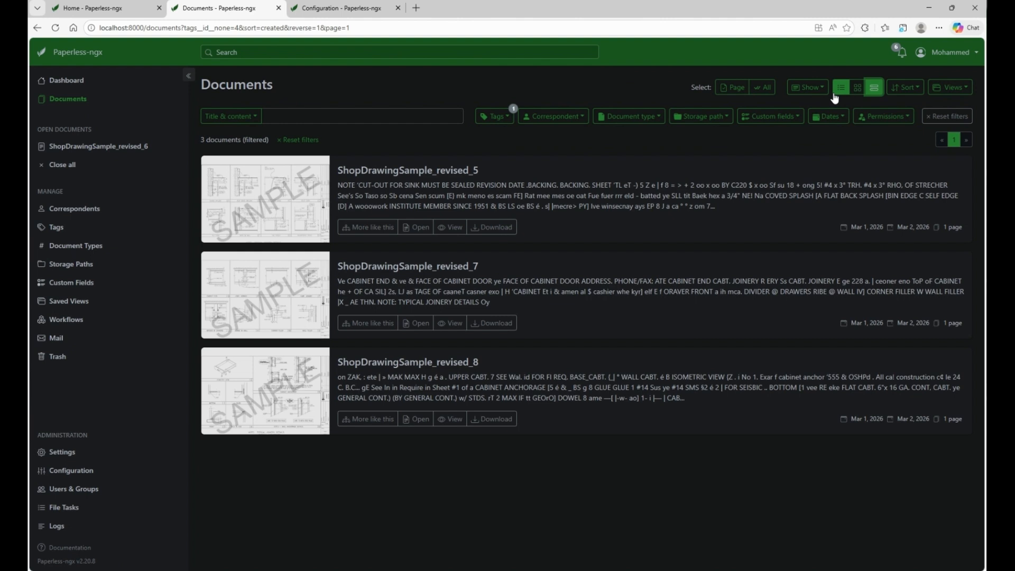
click(837, 90)
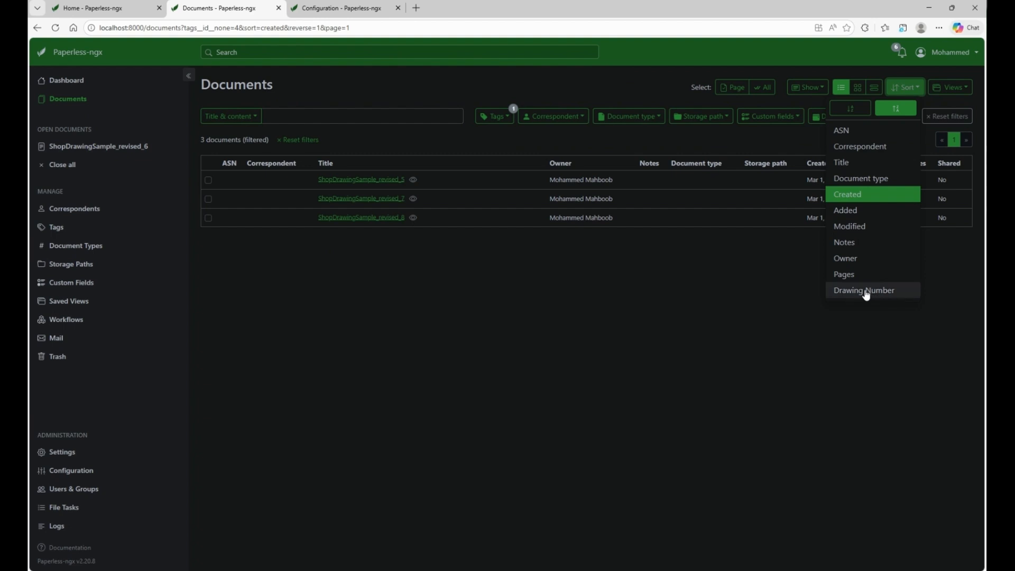
click(907, 320)
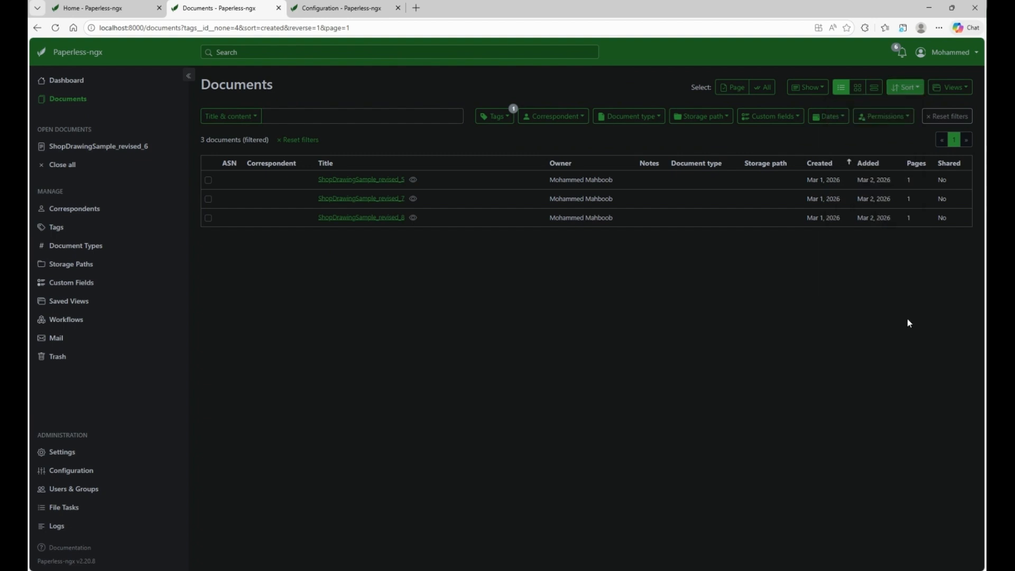
Step: Add the Drawing Number custom field as a column in the documents table
click(808, 87)
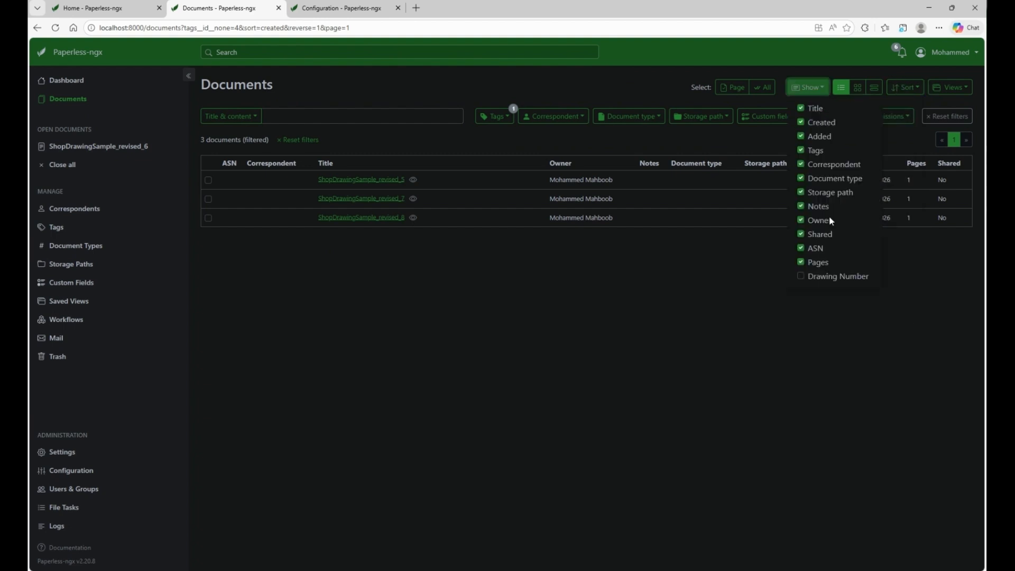
click(801, 276)
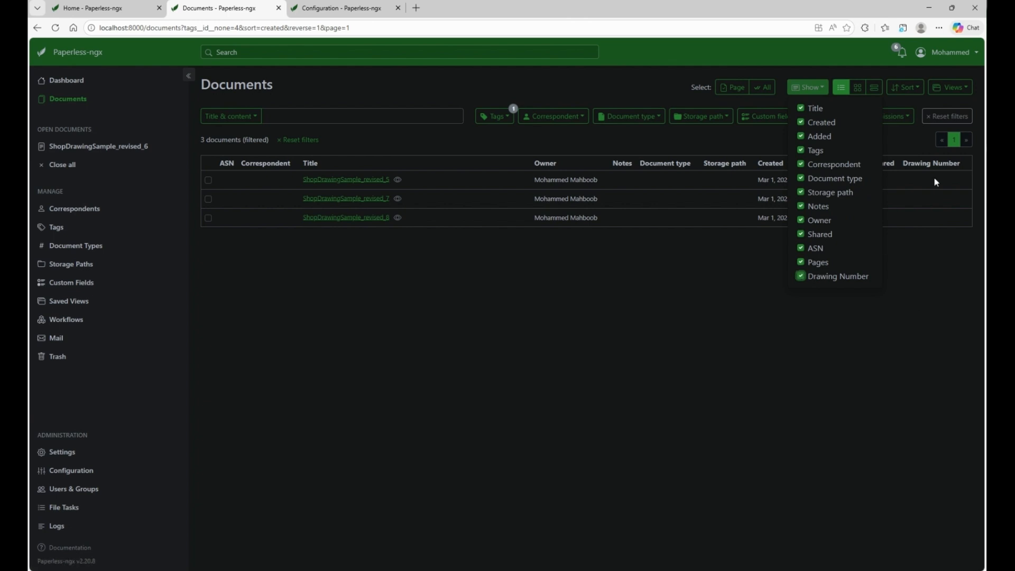
click(881, 319)
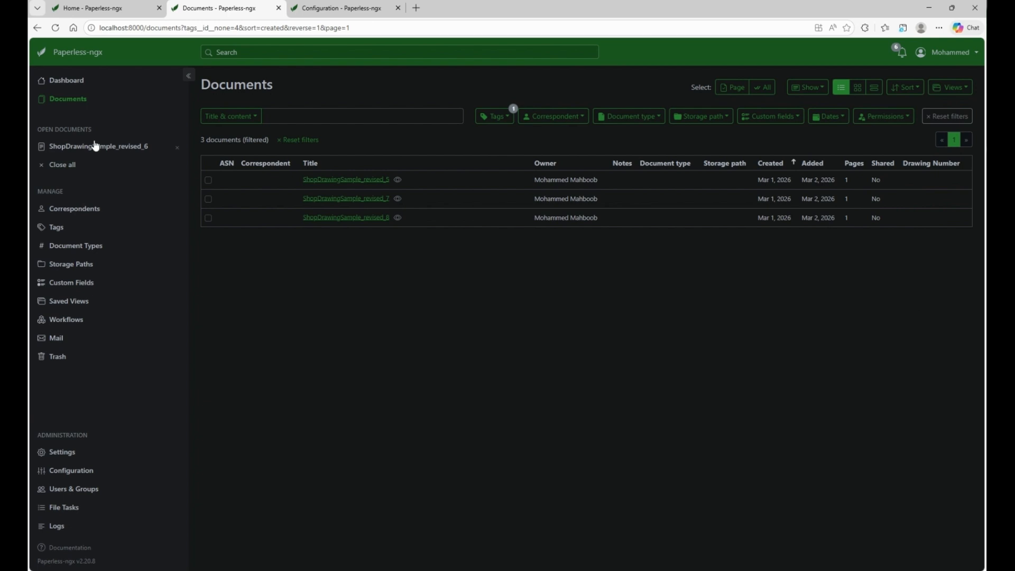
Step: Look at the dashboard, return to the documents and show them as small cards
click(67, 79)
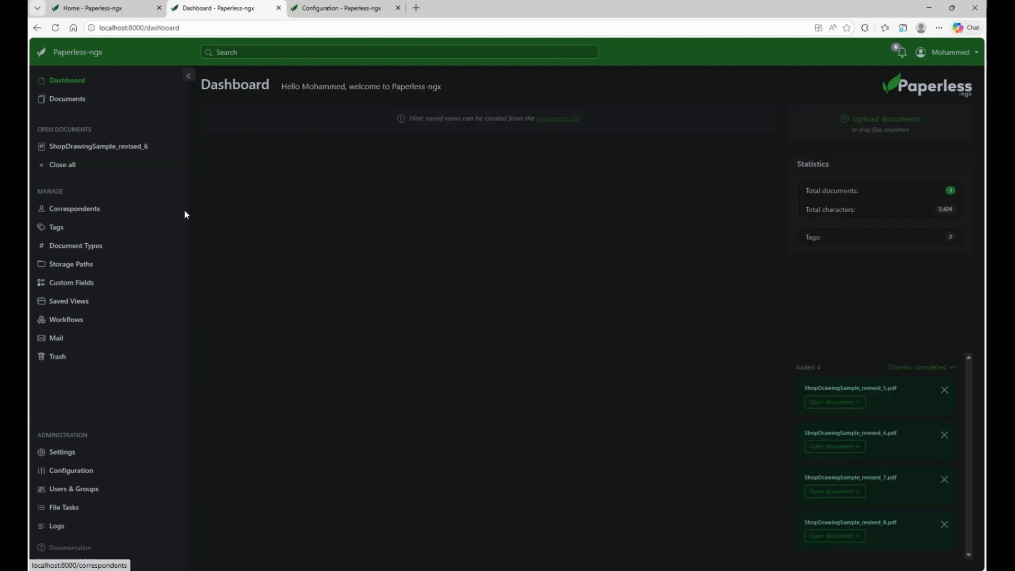
click(80, 102)
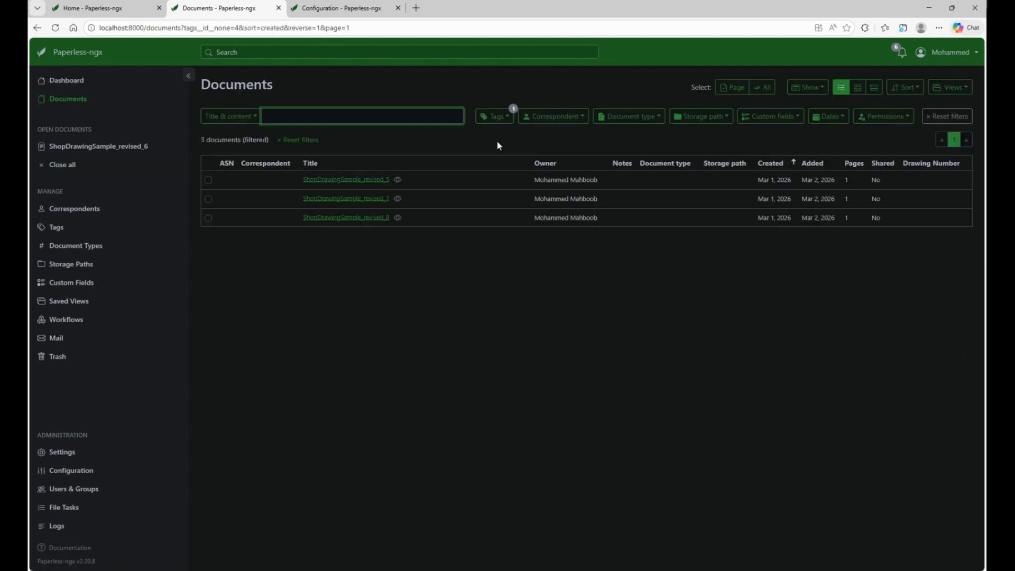
click(857, 90)
Step: Search the documents' title and content for Joinery, and clear the search text
click(357, 115)
text(Joinery)
key(BackSpace)
key(BackSpace)
key(BackSpace)
key(BackSpace)
key(BackSpace)
key(BackSpace)
key(BackSpace)
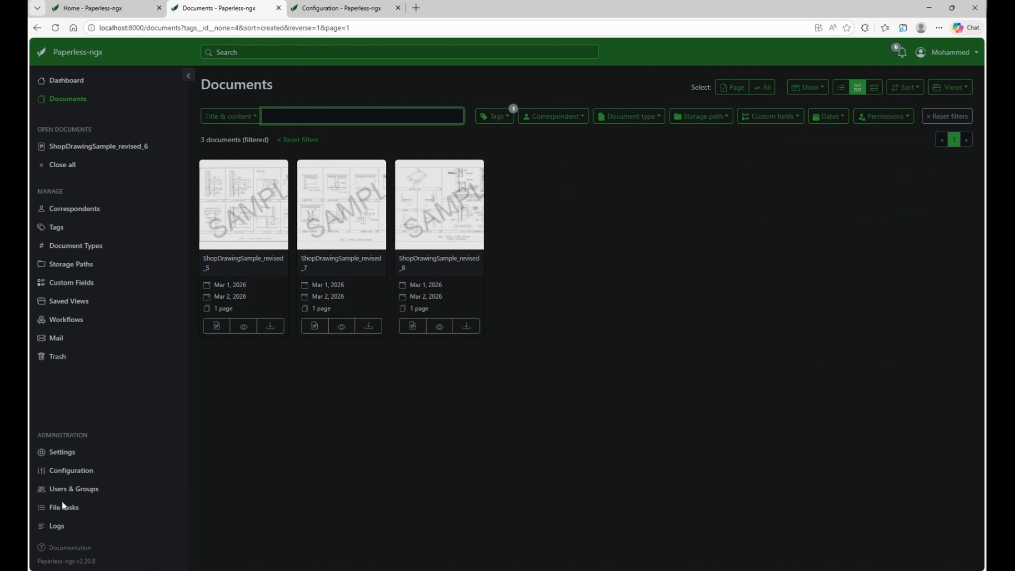
Step: Preview ShopDrawingSample_revised_8, copy the word CABINET from the drawing, and search the documents' title and content for it
click(439, 327)
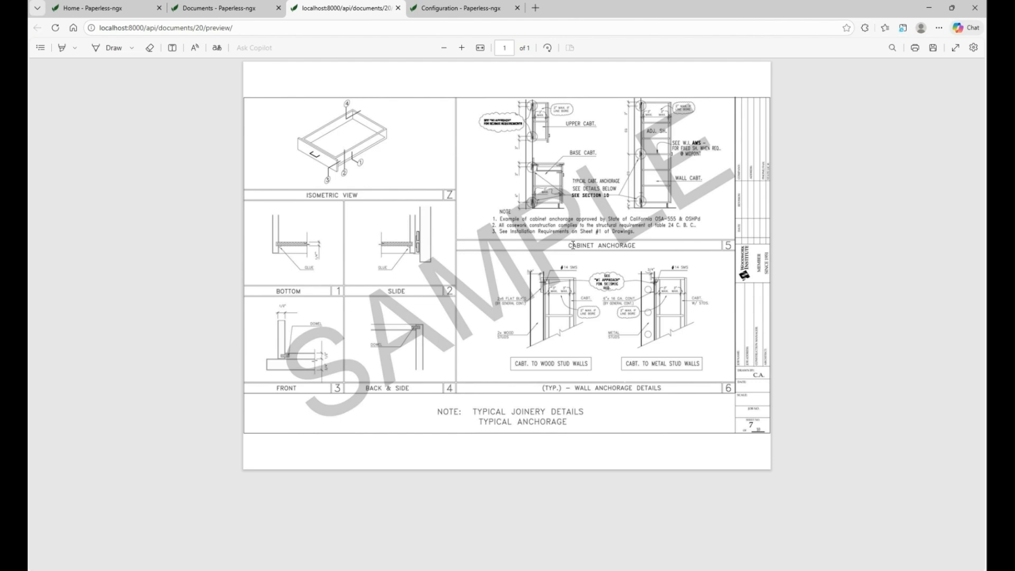
double_click(573, 246)
key(ctrl+c)
key(ctrl+shift+Tab)
click(305, 118)
key(ctrl+v)
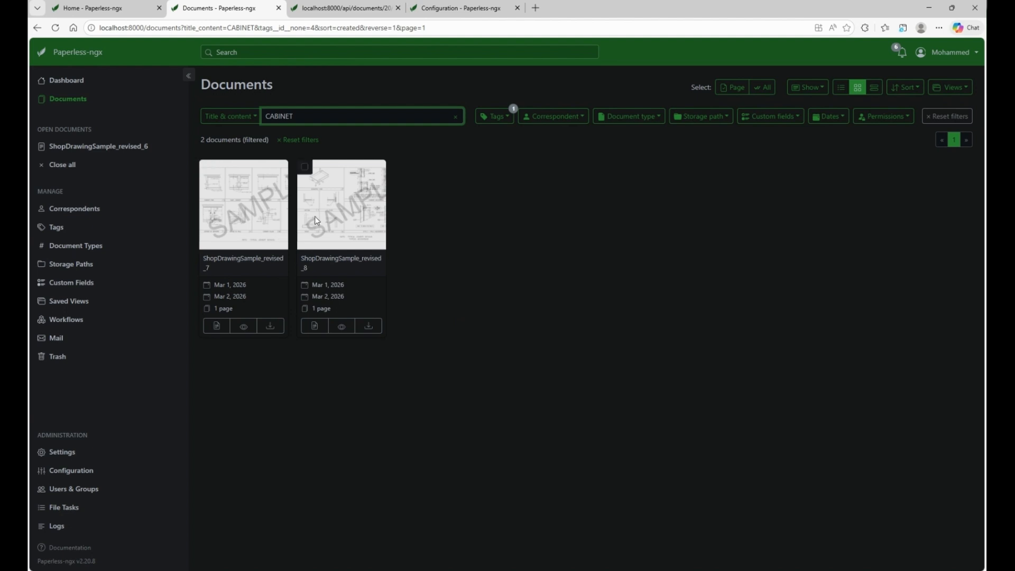
Step: Copy the word ANCHORAGE from the previewed drawing, search the documents' title and content for it, and clear the search
click(377, 6)
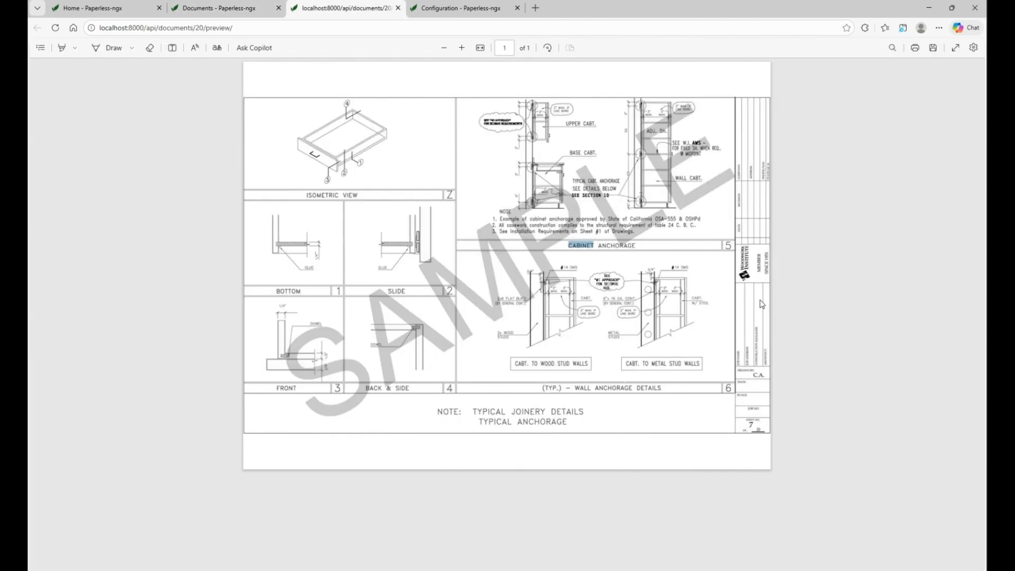
scroll(762, 304, up, 5)
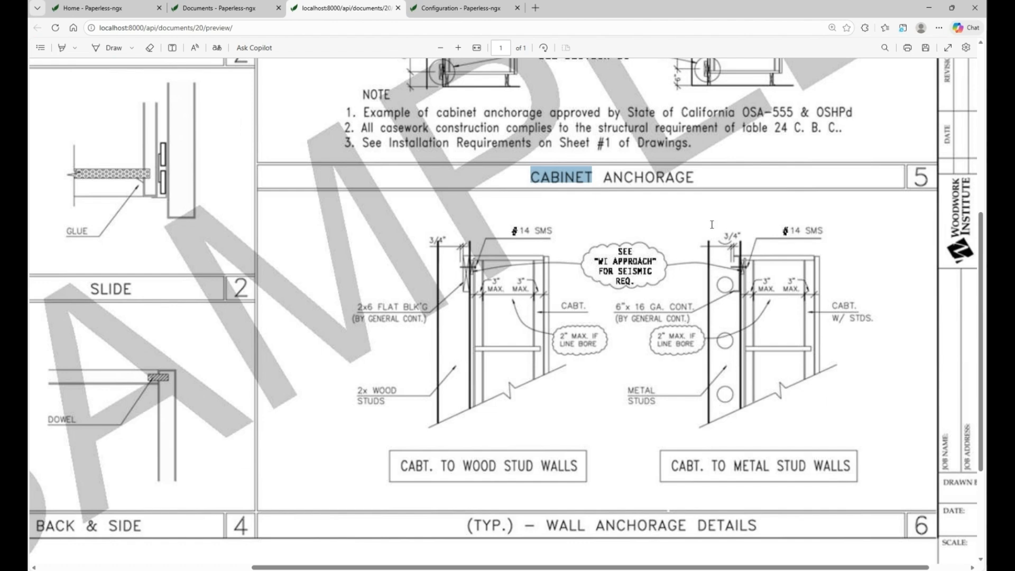
double_click(667, 174)
key(ctrl+c)
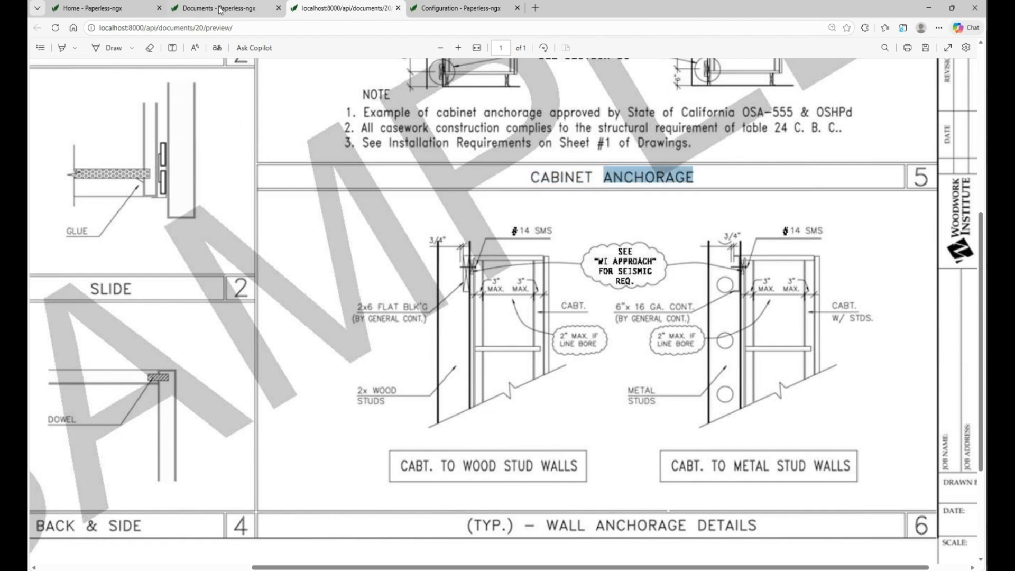
click(220, 9)
key(ctrl+v)
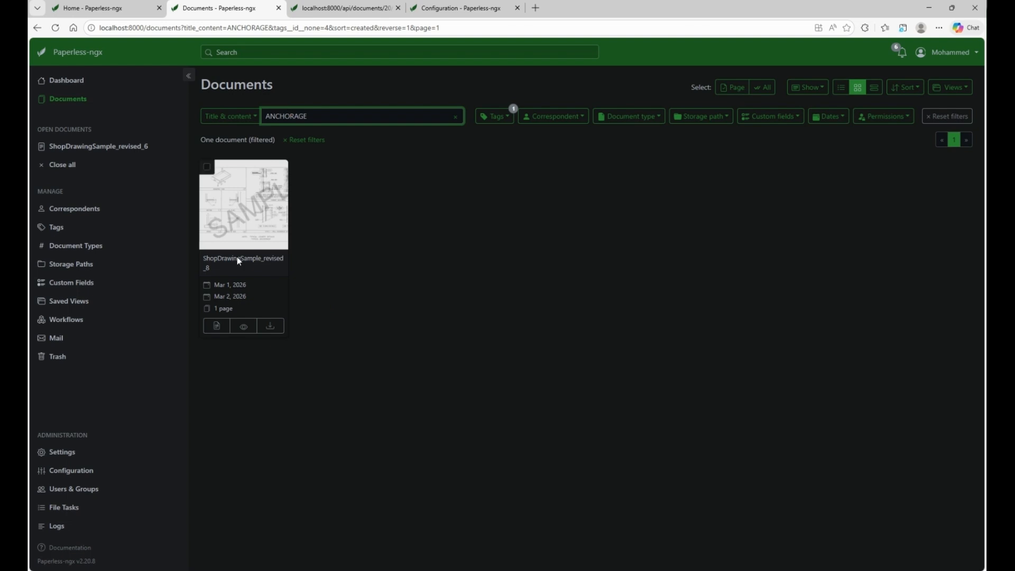
click(454, 118)
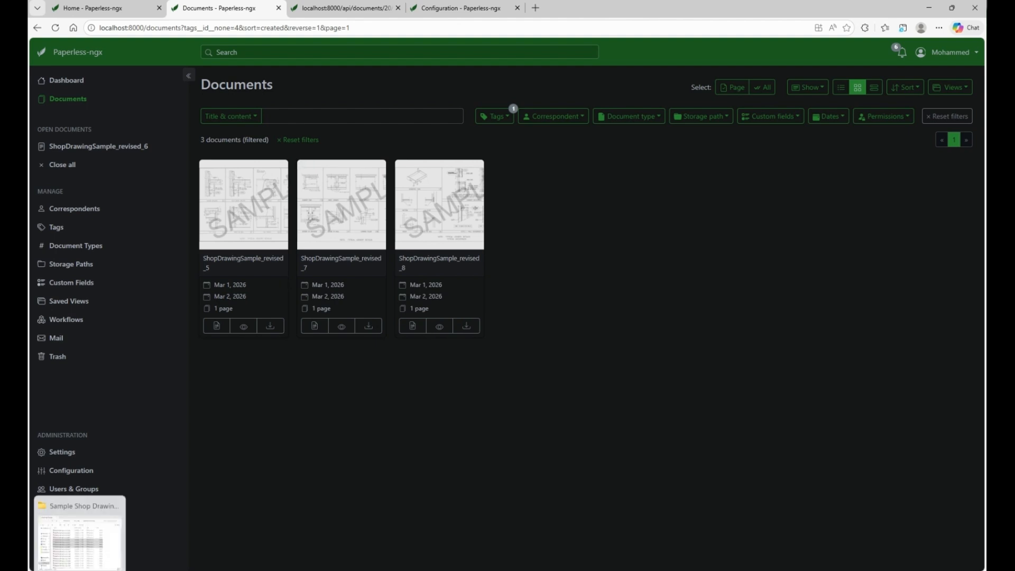
Step: Switch to File Explorer and open the Sample ARC Drawings folder inside Temp_Data
click(79, 534)
click(410, 110)
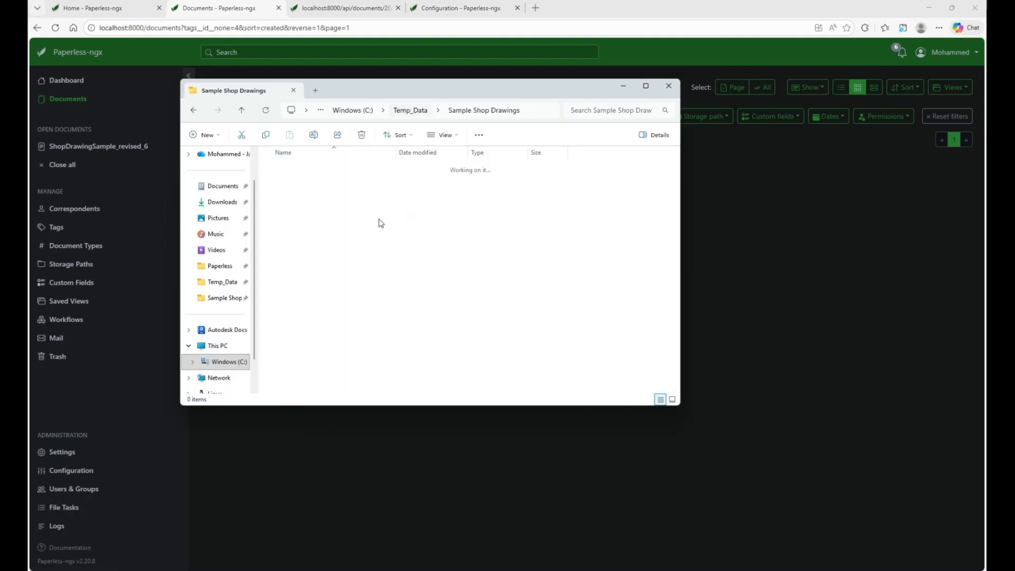
double_click(323, 168)
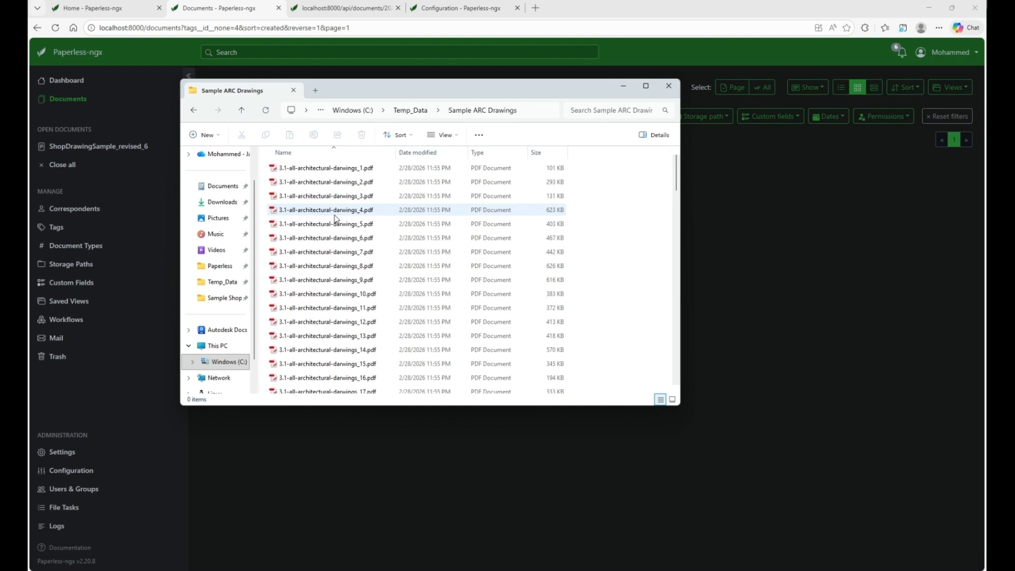
Step: Upload 3.1-all-architectural-darwings_3.pdf through 3.1-all-architectural-darwings_6.pdf from the folder to the Paperless-ngx dashboard
click(366, 224)
shift+click(379, 293)
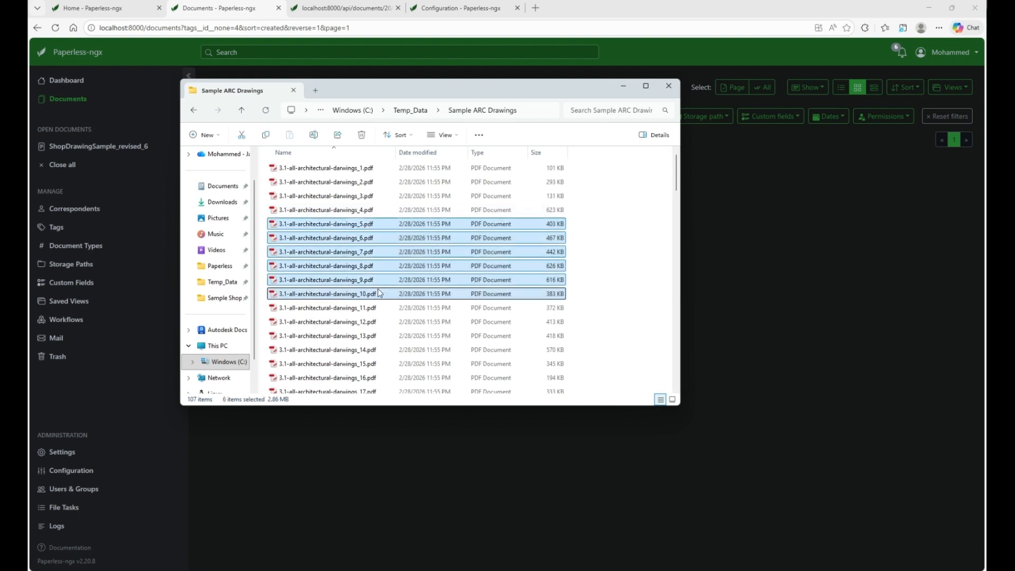
click(349, 196)
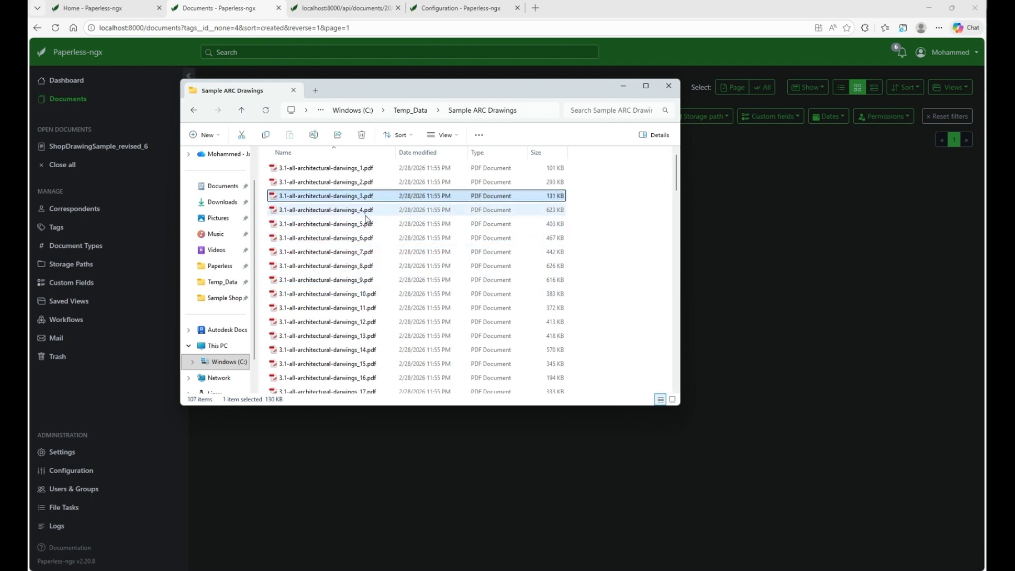
key(shift+Down)
key(shift+Down)
key(shift+Down)
click(67, 80)
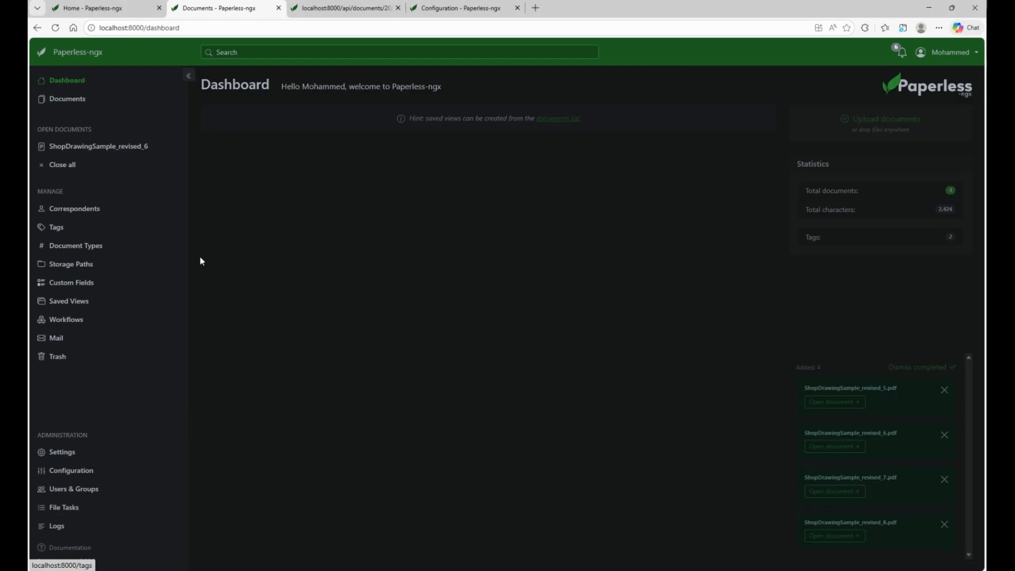
key(alt+Tab)
drag(362, 236, 72, 544)
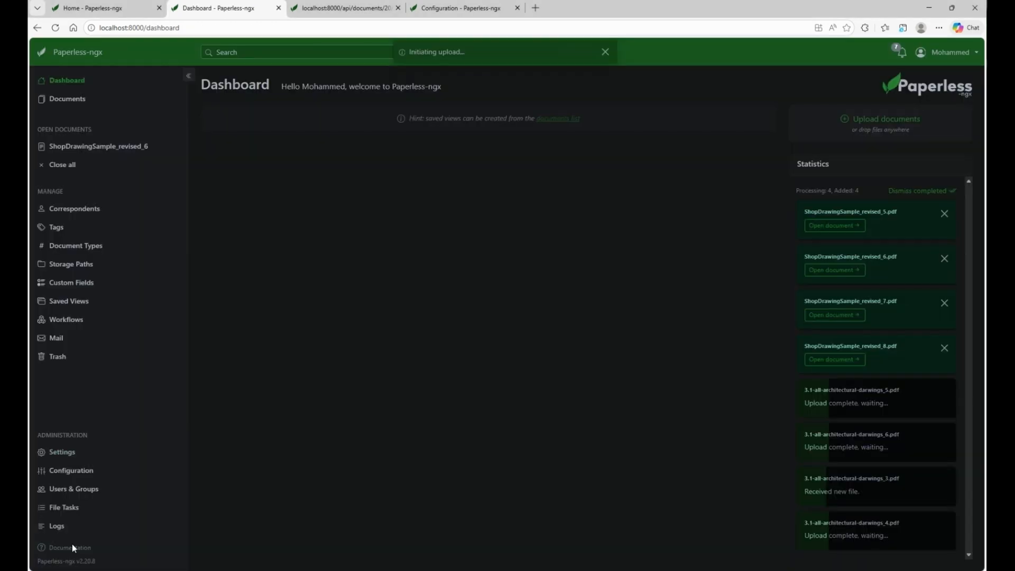
Step: Open 3.1-all-architectural-darwings_5.pdf in PDF-XChange Editor, select the TOILET 2 label to check its text is selectable, and minimise the editor
key(alt+Tab)
click(362, 225)
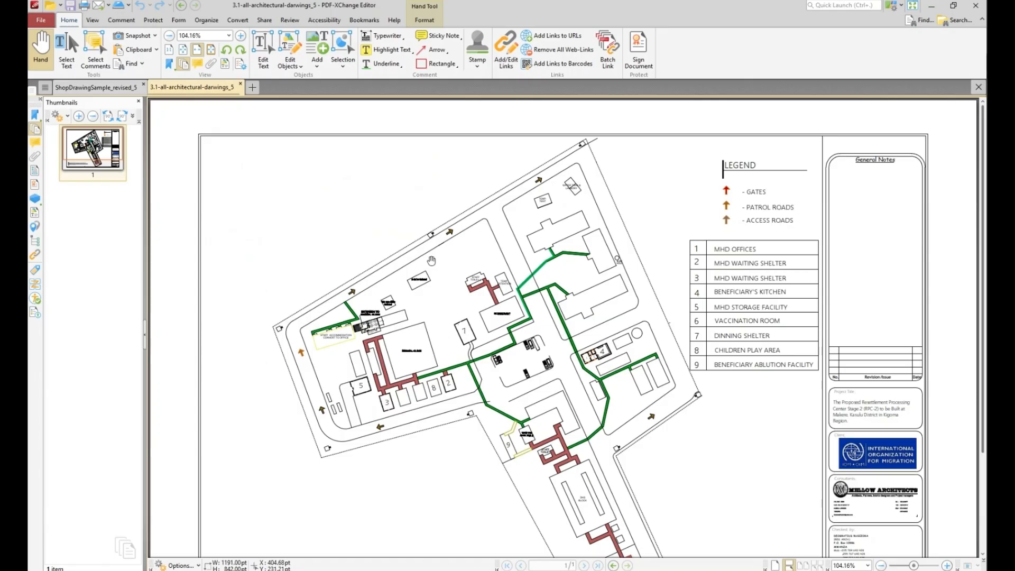
scroll(506, 282, up, 6)
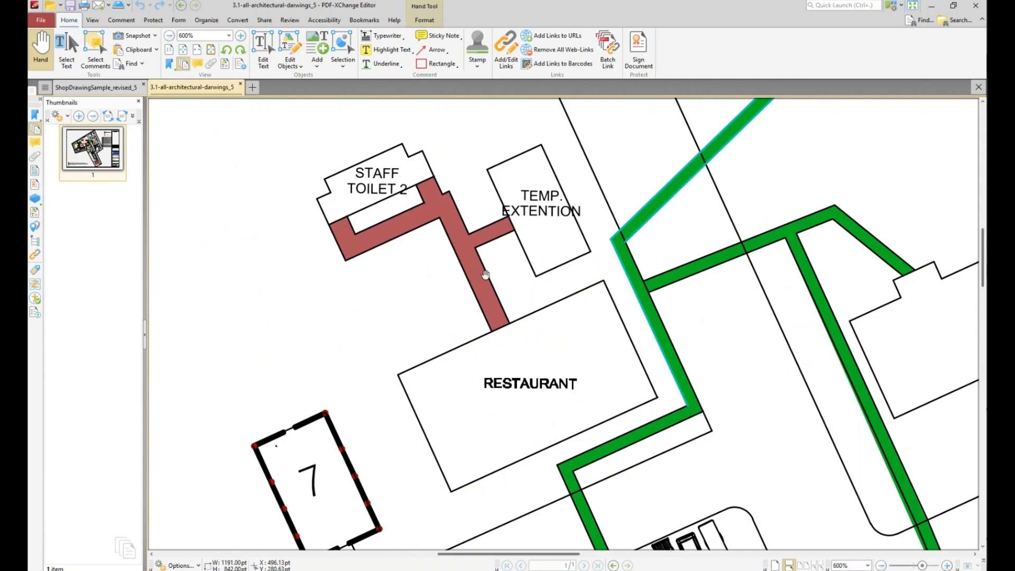
scroll(554, 264, up, 1)
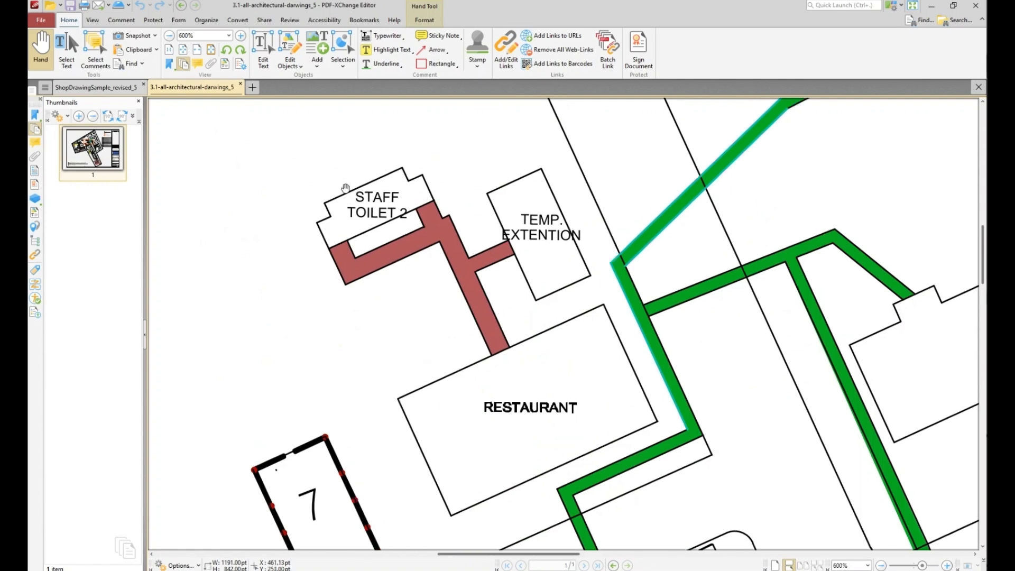
click(67, 50)
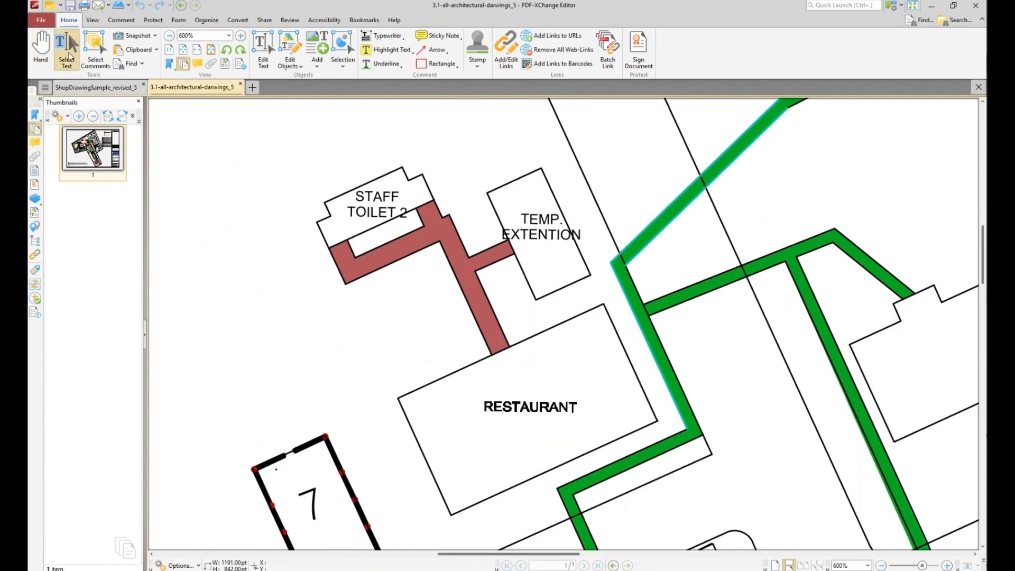
drag(349, 211, 442, 249)
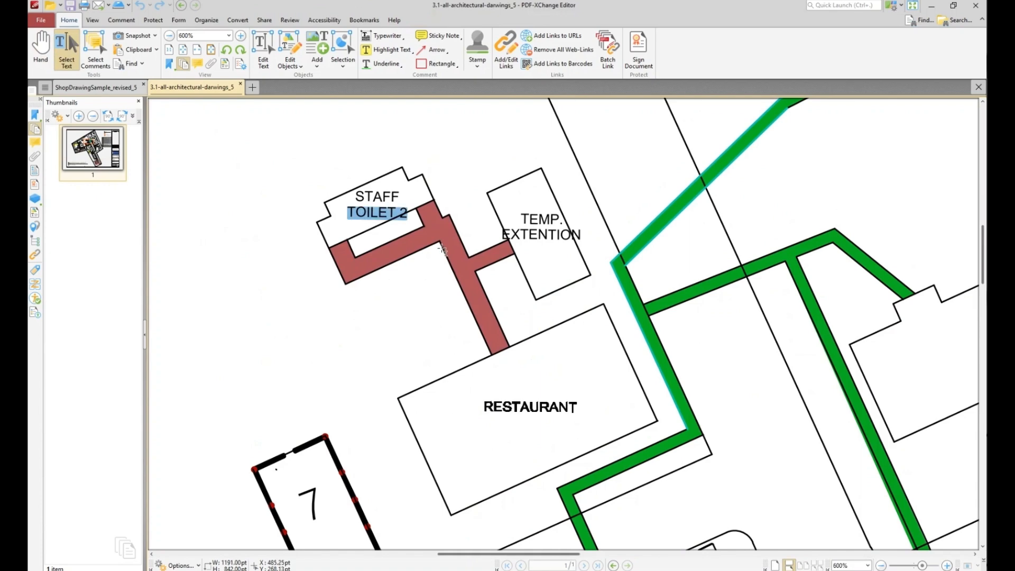
click(542, 407)
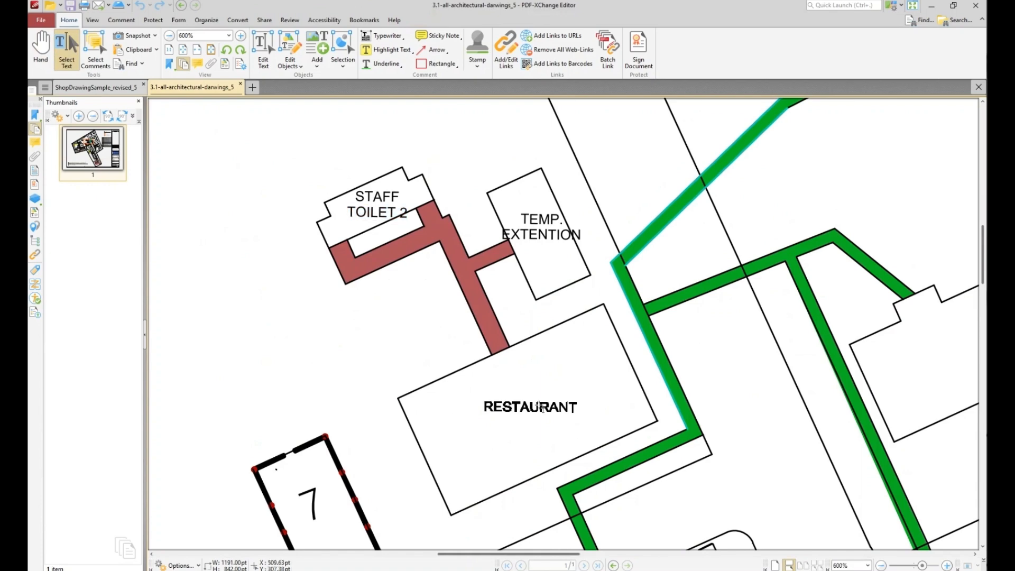
click(932, 10)
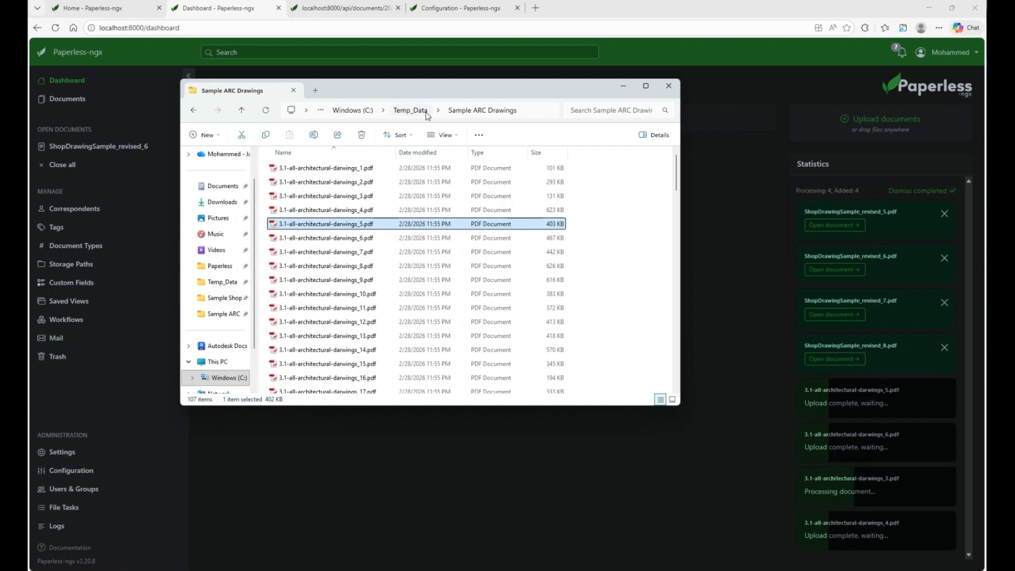
Step: Upload T04 - BIM Execution Plan 2022.pdf and NBIMS-US_V3_5.4_BIM_PxP_Content.pdf from the Temp_Data folder to Paperless-ngx
click(410, 110)
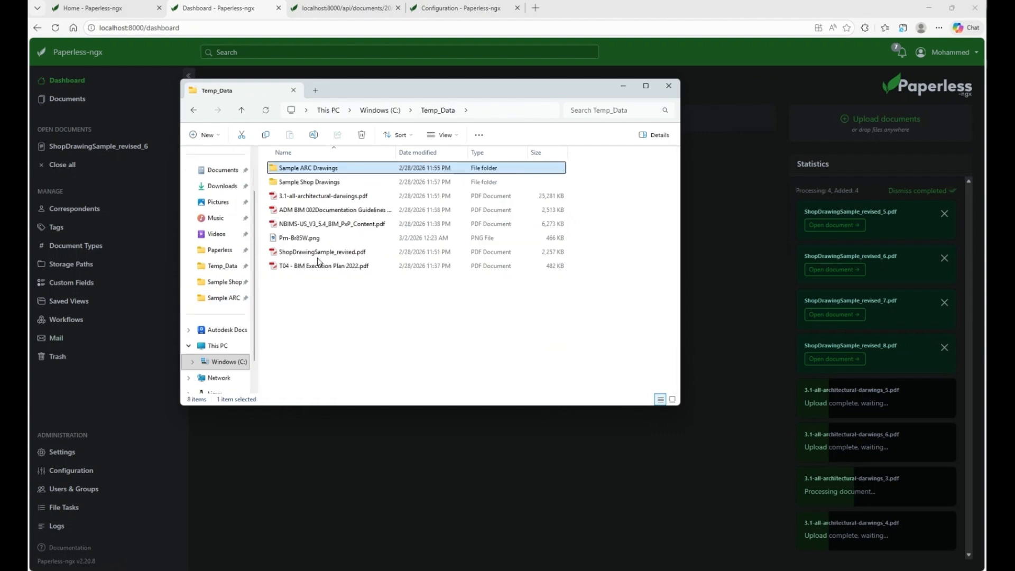
click(472, 153)
click(324, 248)
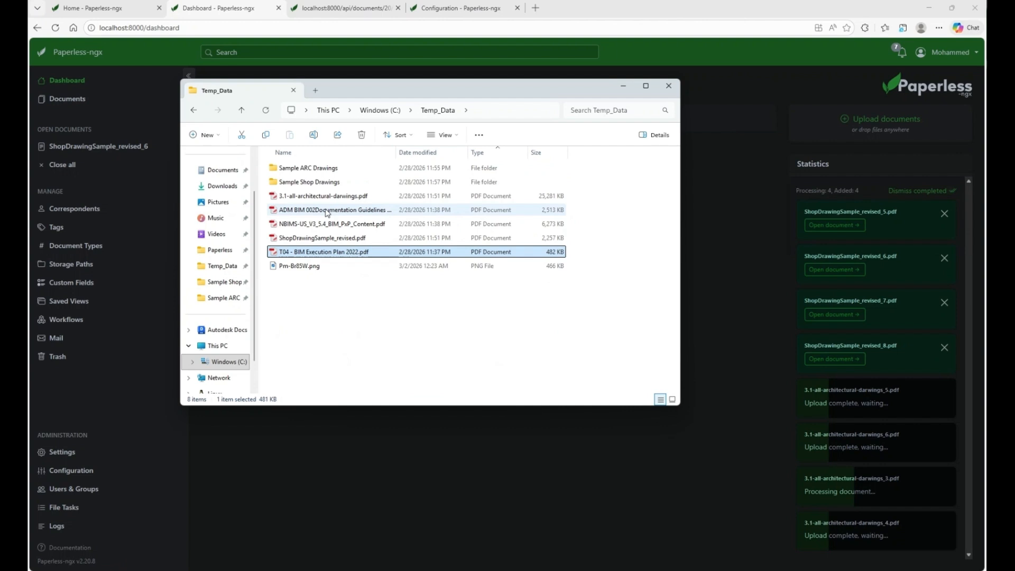
ctrl+click(360, 229)
drag(361, 230, 732, 323)
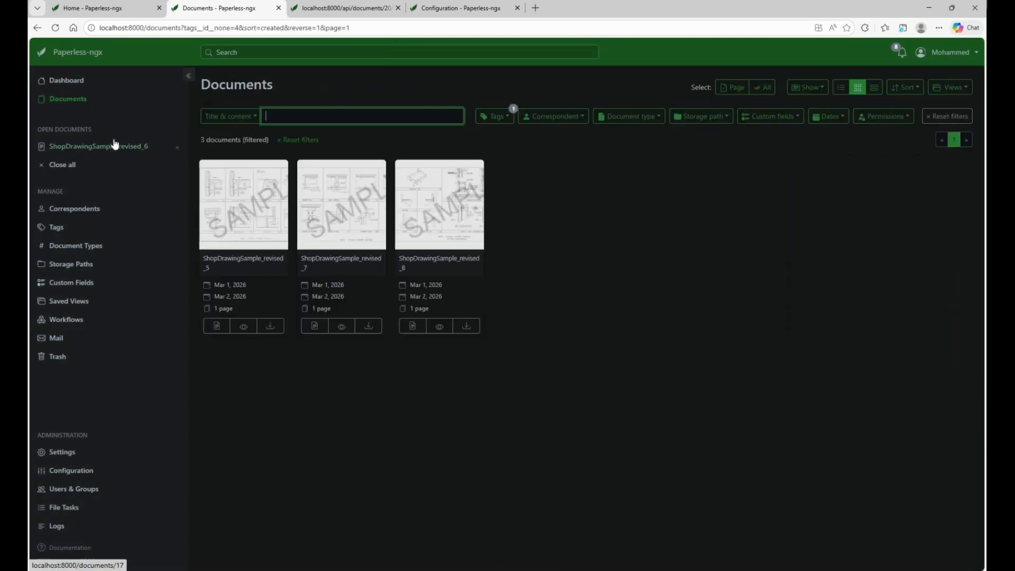
Step: Check the tag filter in the documents list and reset all filters
click(487, 120)
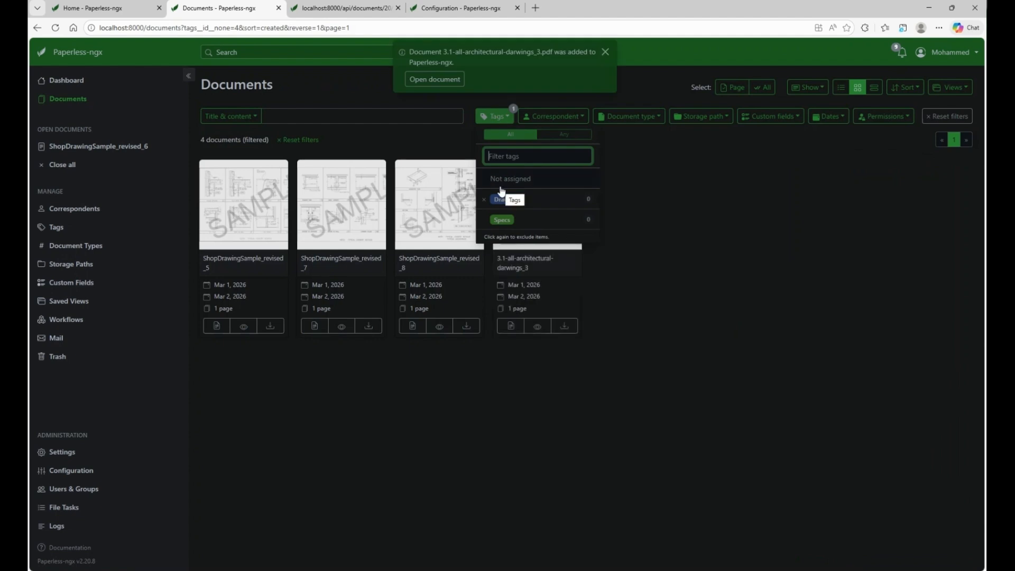
click(461, 100)
click(946, 117)
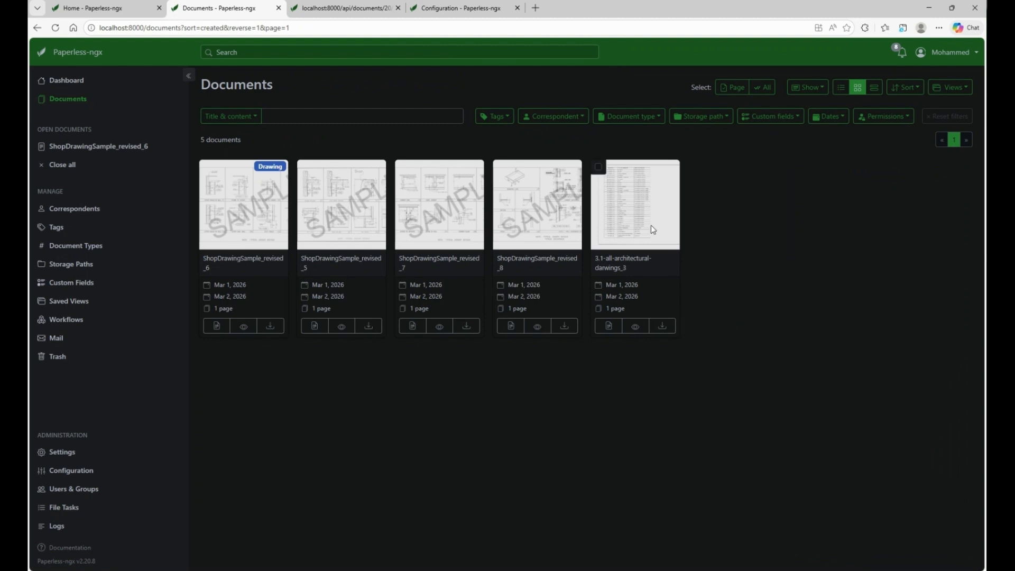
Step: Open the document 3.1-all-architectural-darwings_3 and select the text RPC2/ARCH/ of drawing M/6 of 7 in its preview
click(617, 319)
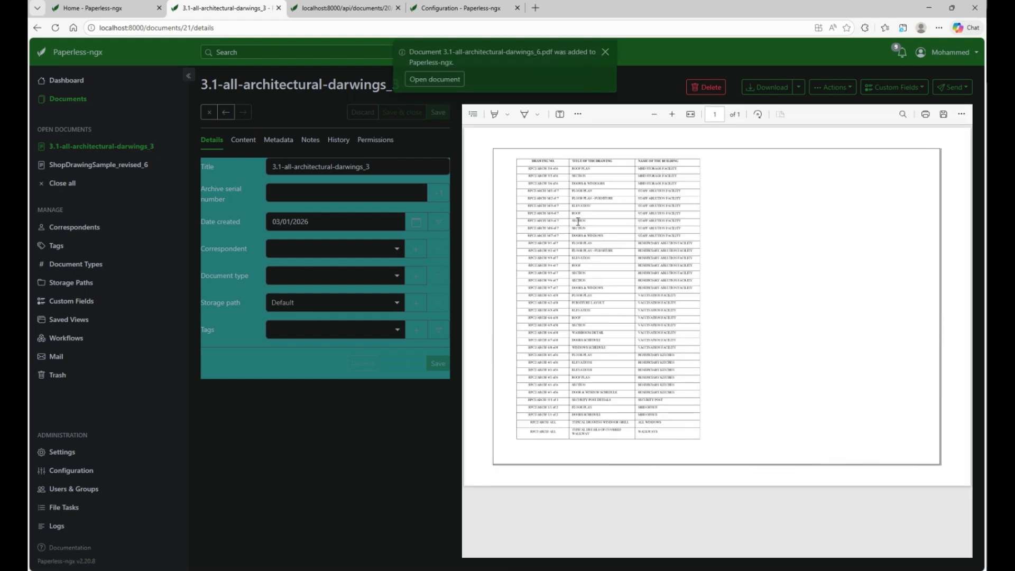
scroll(582, 225, up, 3)
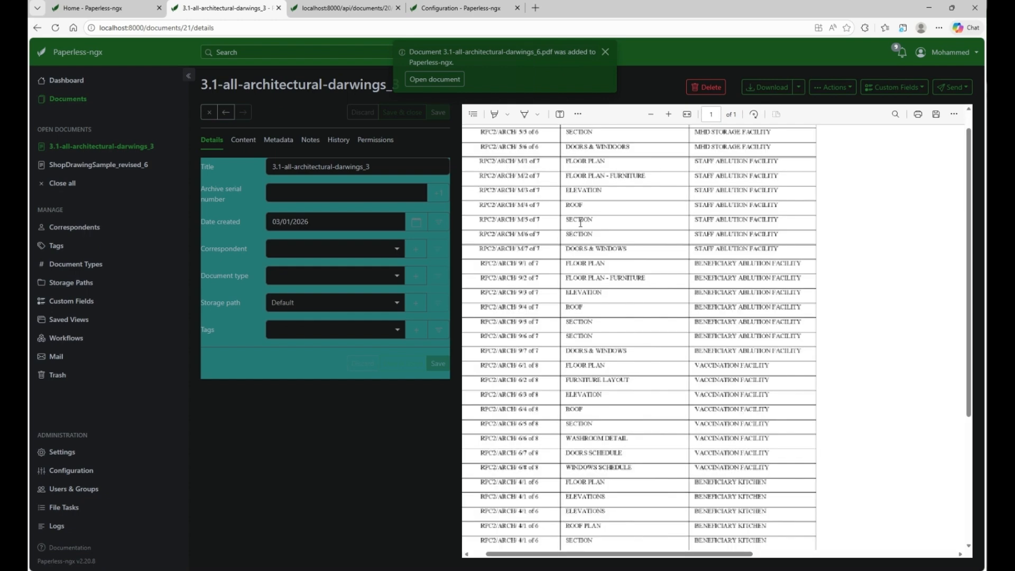
scroll(580, 223, up, 2)
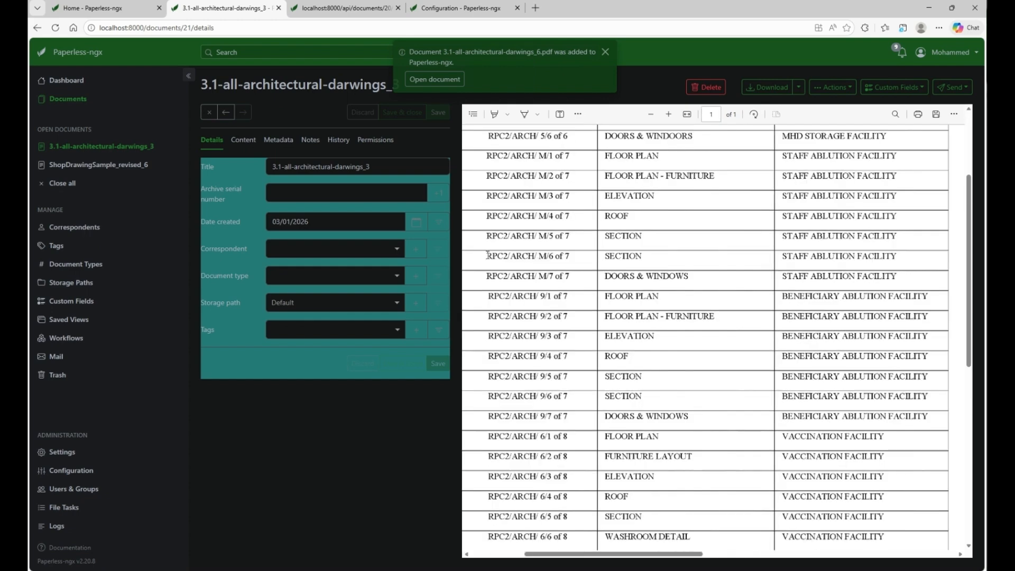
drag(486, 255, 540, 258)
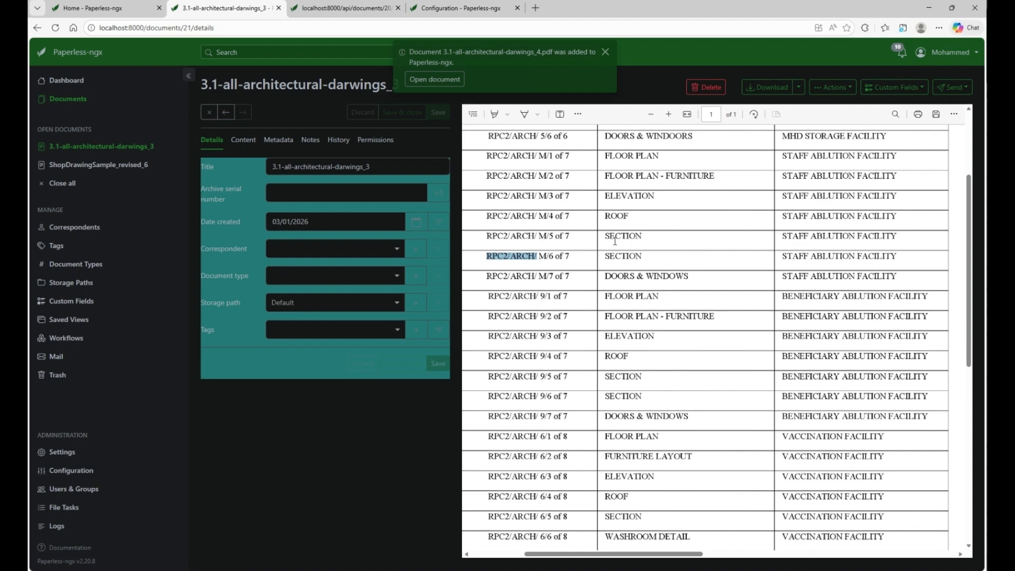
Step: Examine the extracted text content of 3.1-all-architectural-darwings_3 against the drawing list in the preview
click(244, 140)
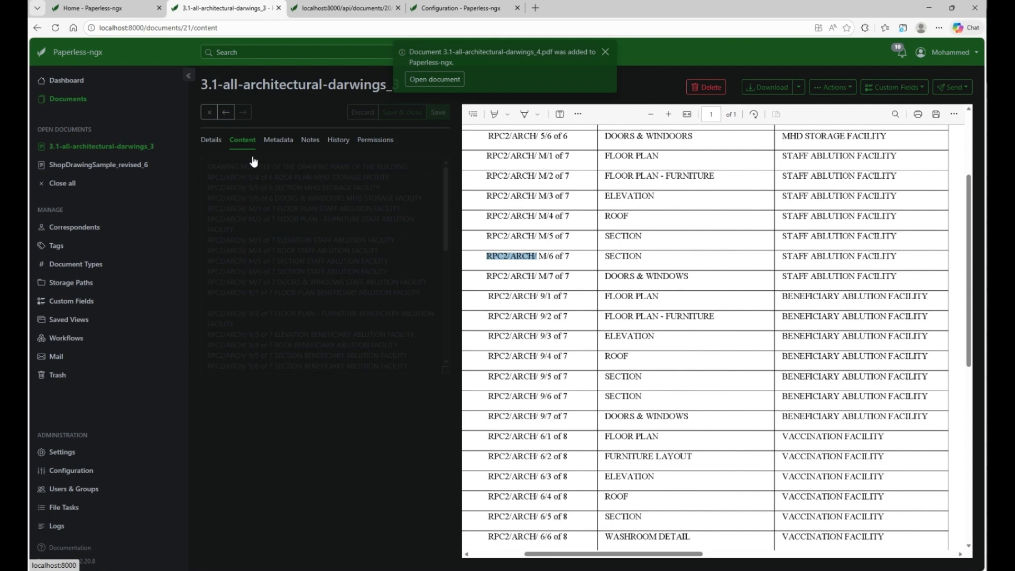
scroll(282, 201, down, 2)
scroll(282, 201, down, 3)
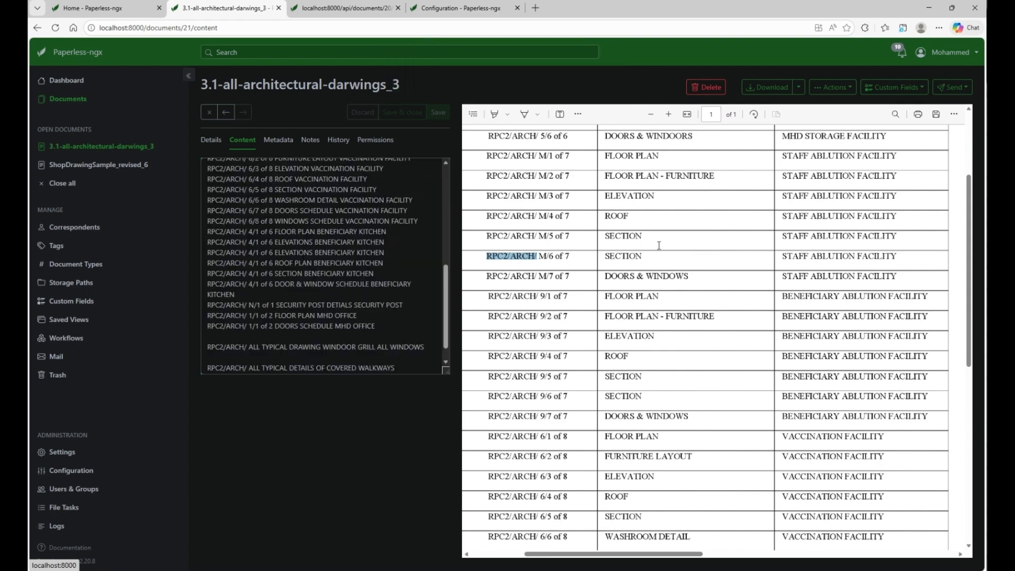
scroll(344, 259, down, 1)
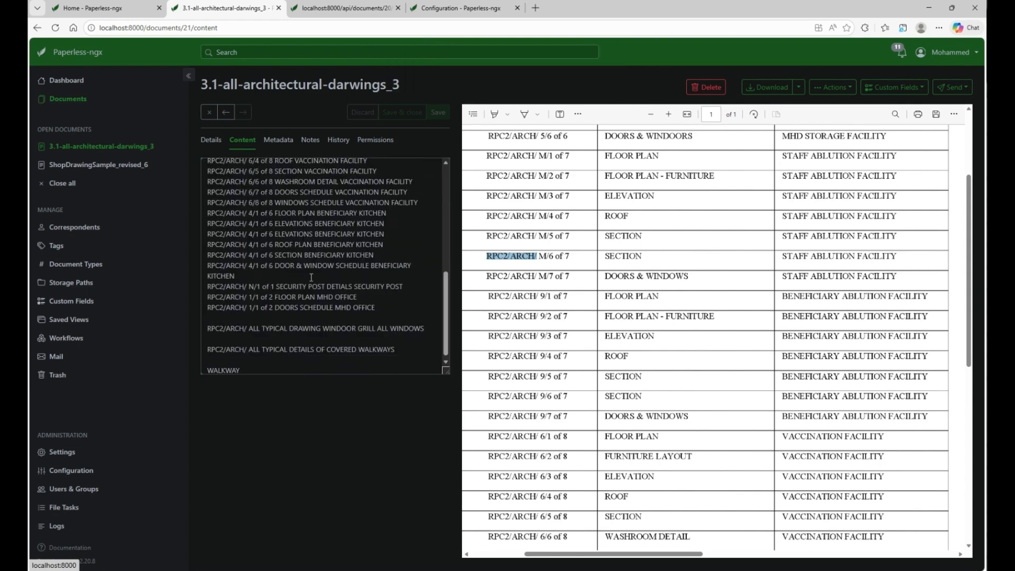
scroll(311, 277, down, 1)
scroll(311, 277, up, 2)
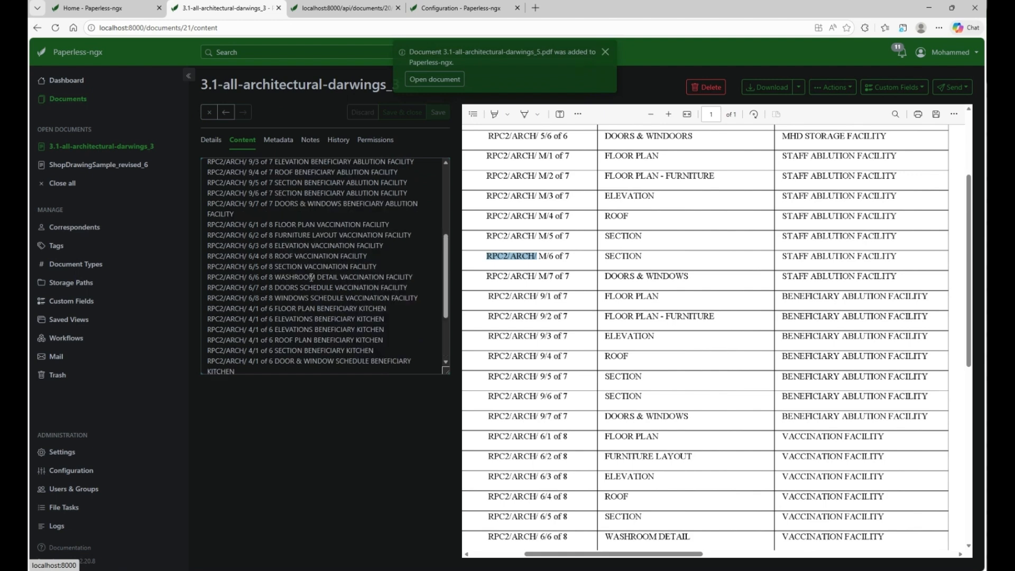
scroll(311, 277, up, 4)
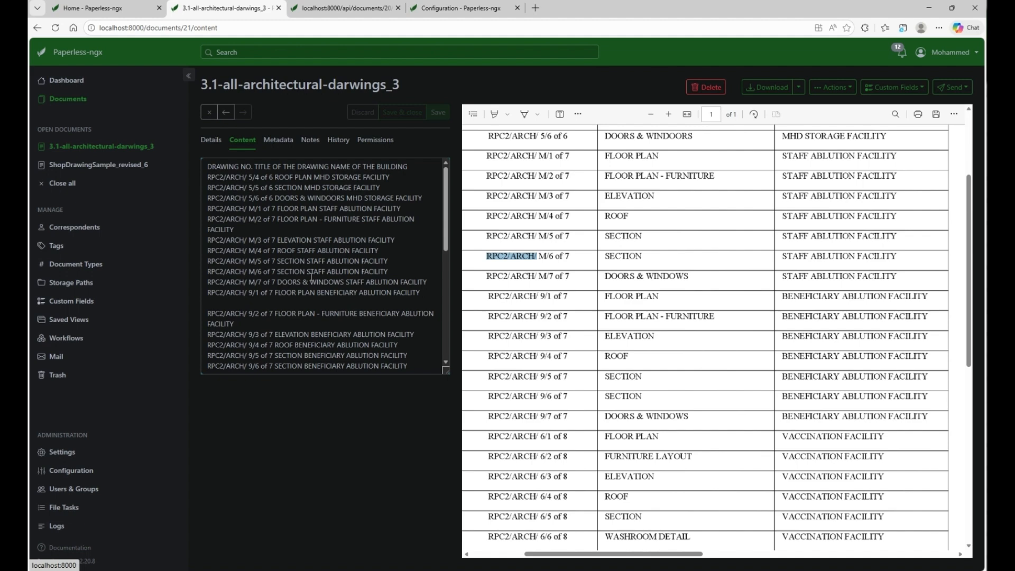
scroll(317, 277, down, 3)
scroll(328, 279, down, 3)
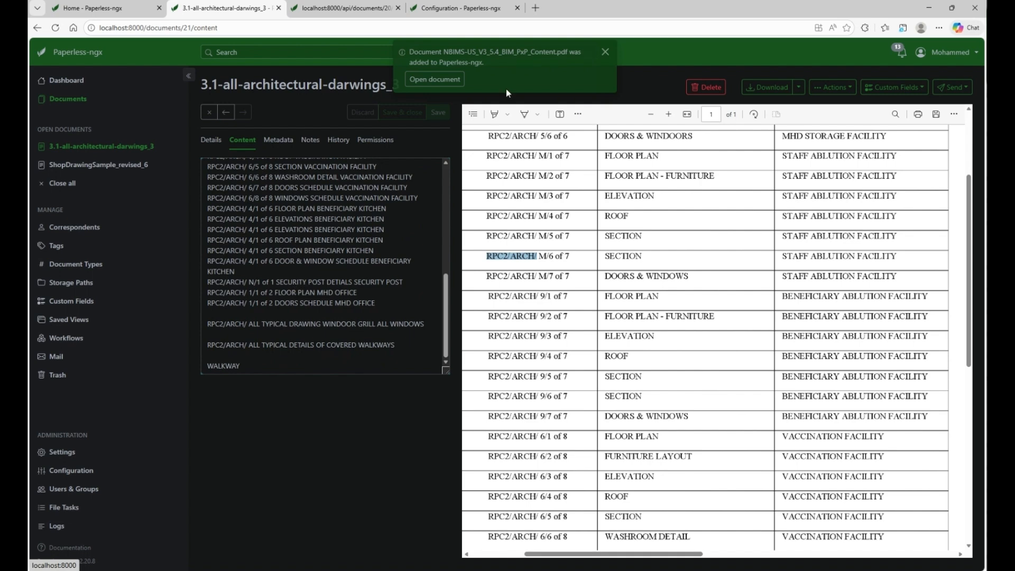
Step: Return to the documents list and close all open documents
click(94, 81)
click(67, 100)
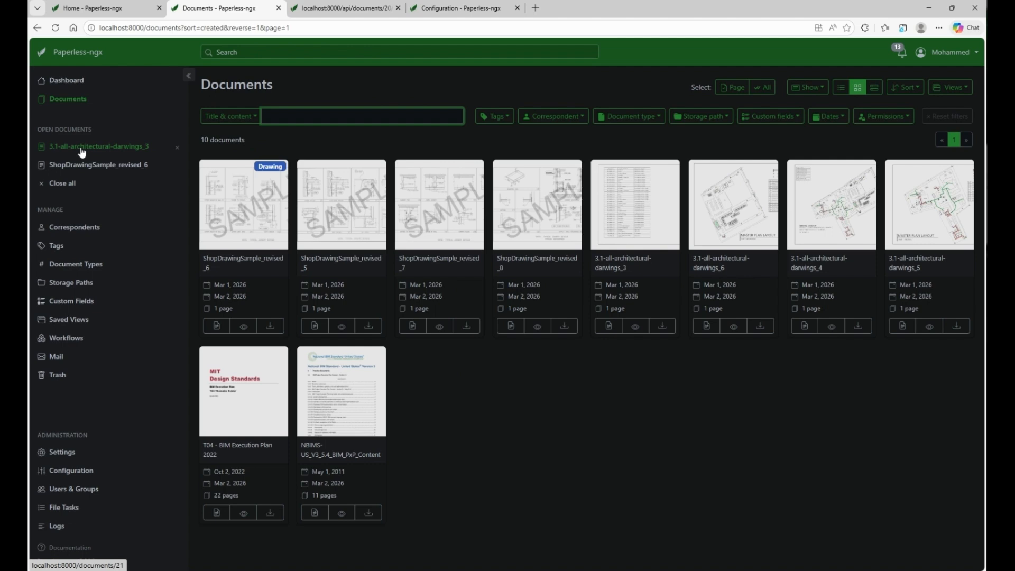
click(62, 184)
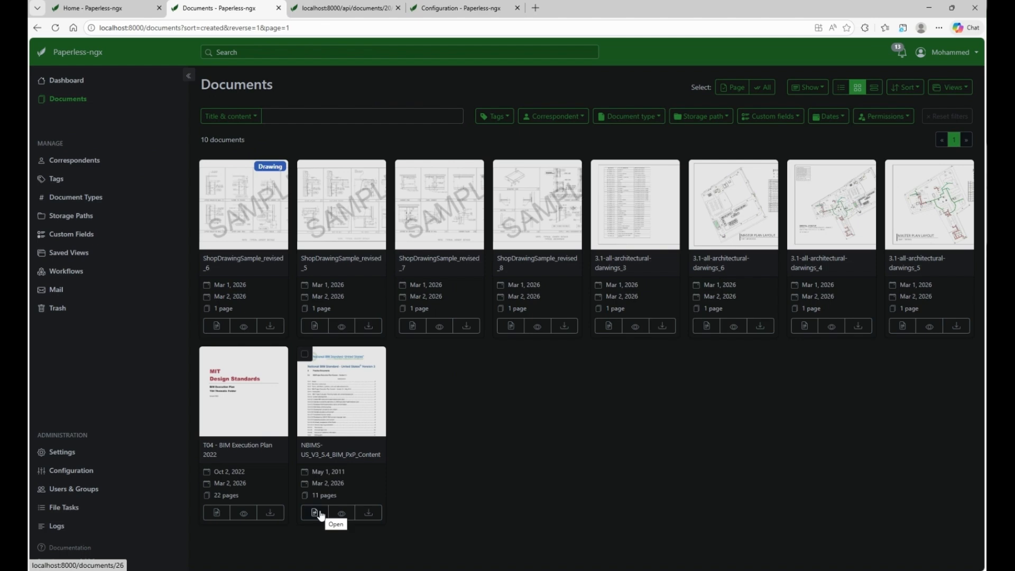
Step: Open NBIMS-US_V3_5.4_BIM_PxP_Content and copy the words BIM Protocol from the list on page 5
click(317, 513)
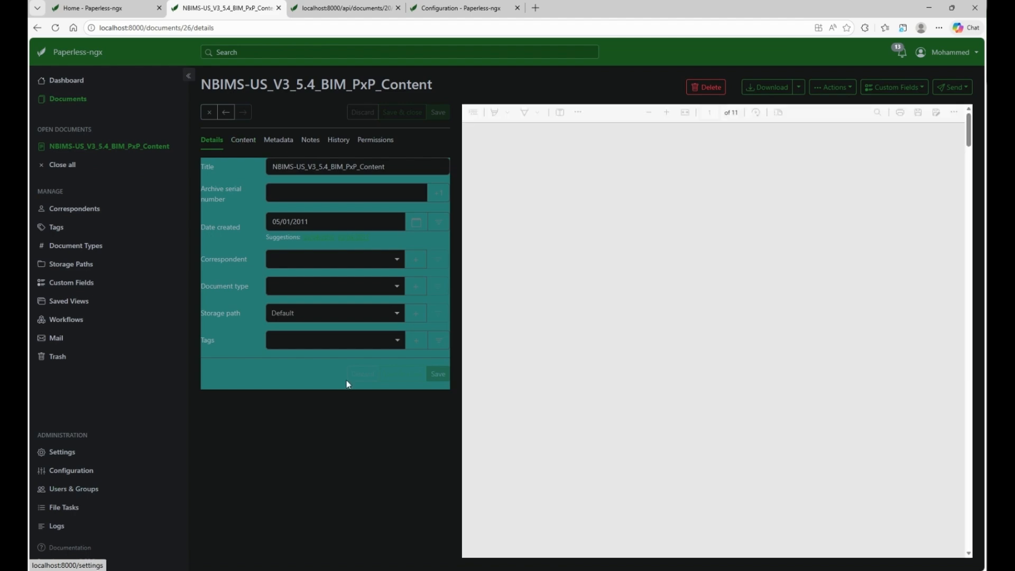
scroll(677, 382, down, 10)
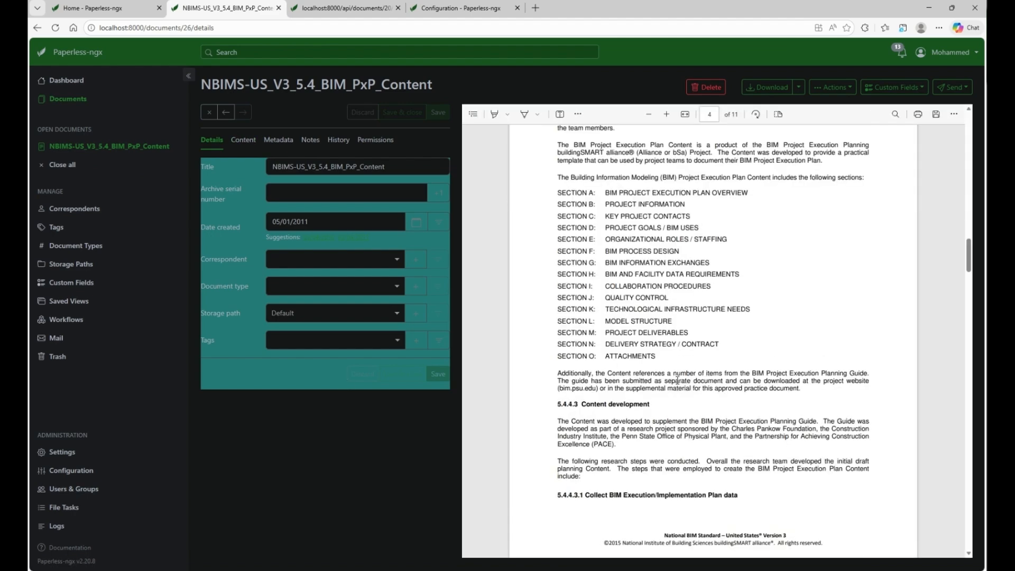
scroll(677, 381, down, 5)
scroll(675, 379, down, 2)
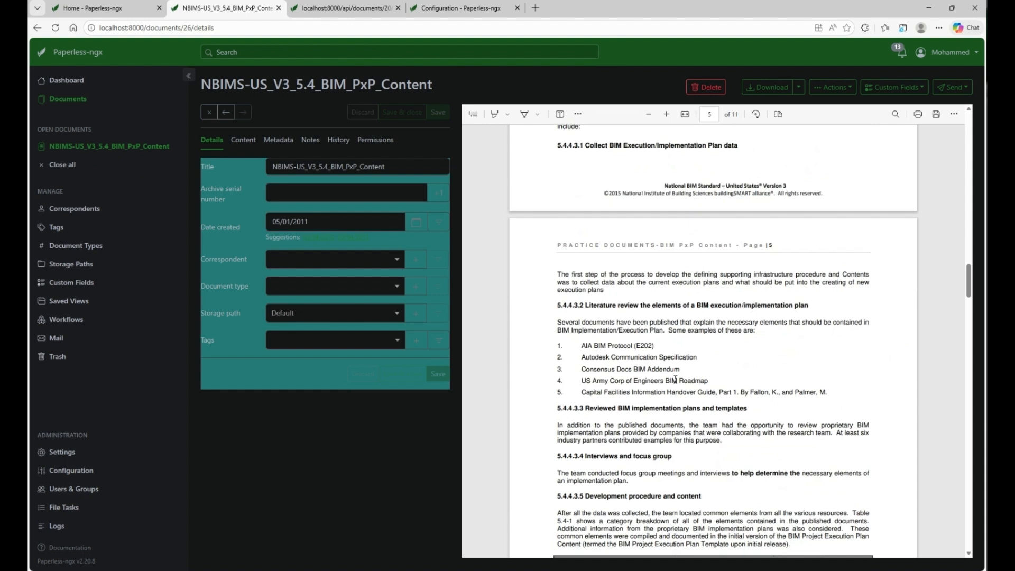
drag(593, 346, 634, 347)
key(ctrl+c)
right_click(624, 349)
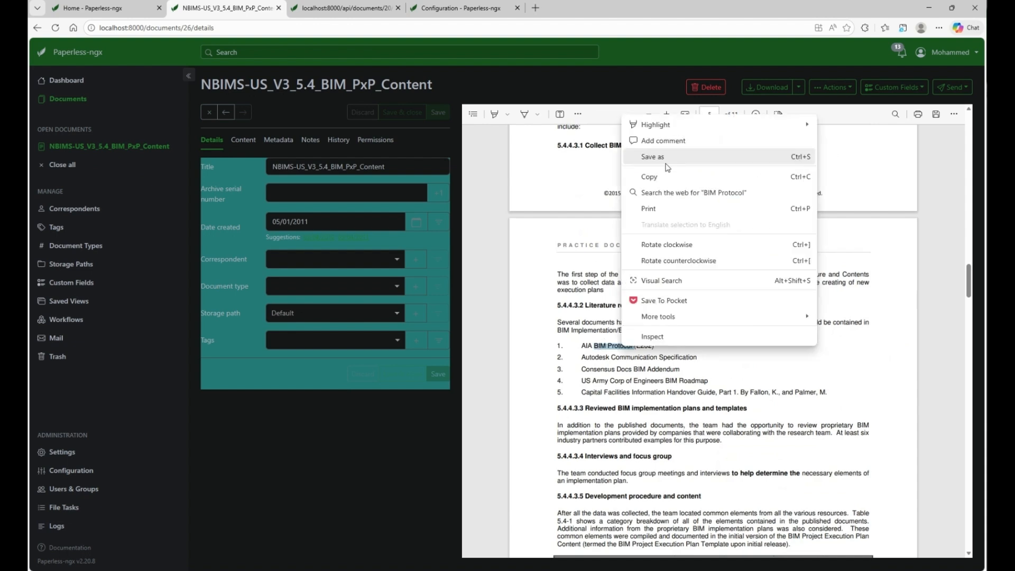
click(665, 176)
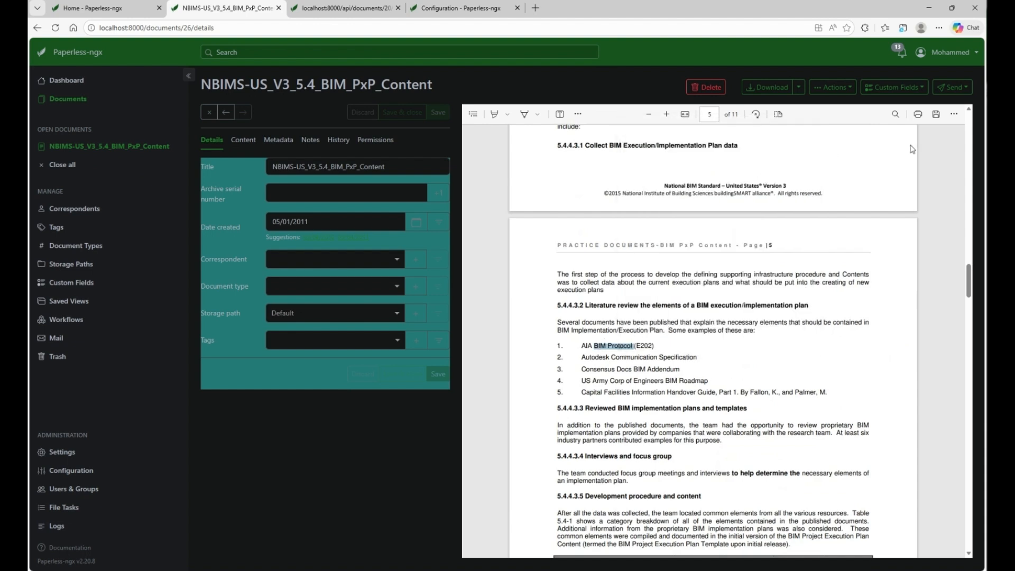
Step: Return to the documents, search their title and content for the copied BIM Protocol, and clear the search
click(72, 83)
click(62, 101)
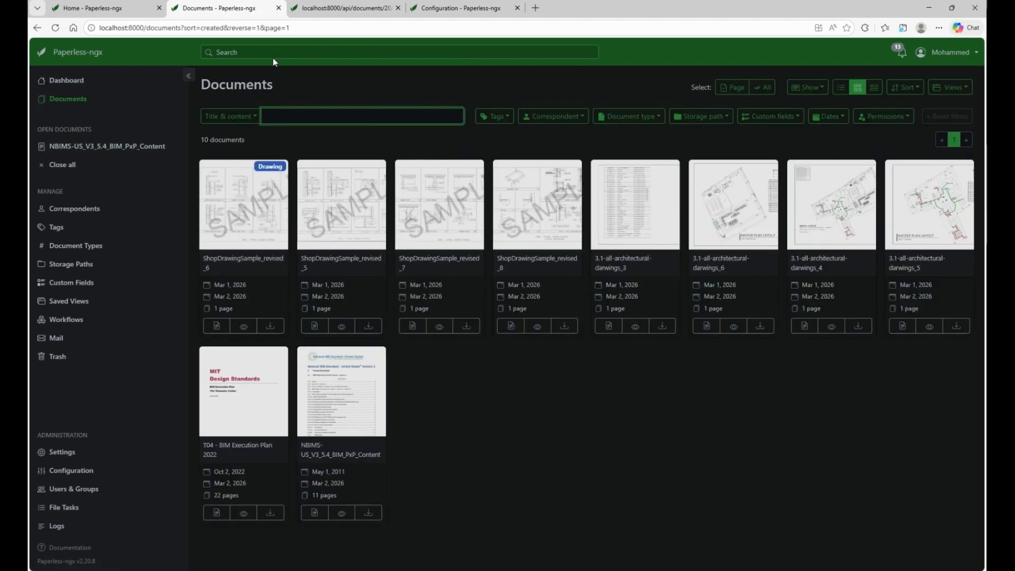
right_click(275, 115)
click(302, 195)
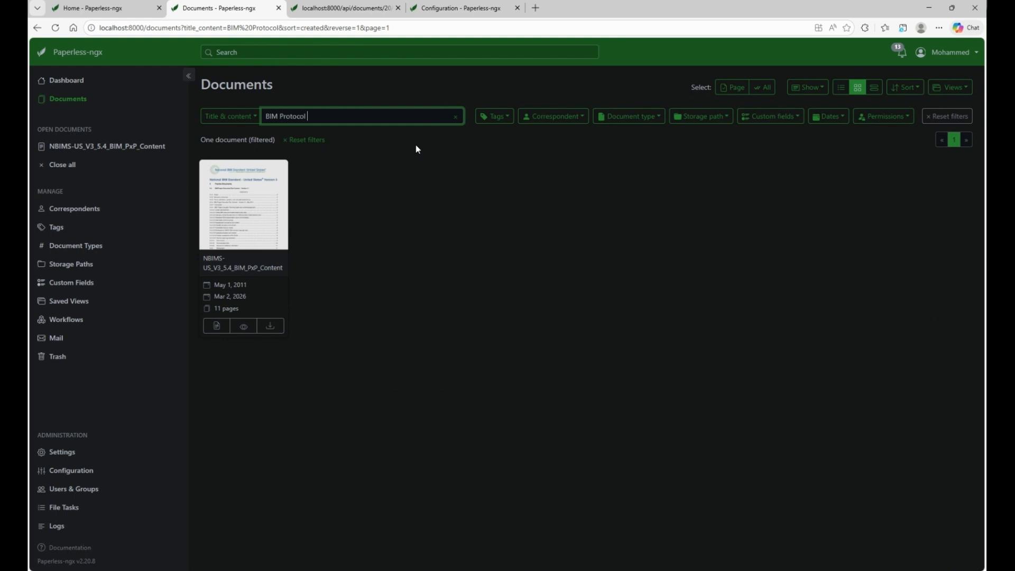
click(455, 117)
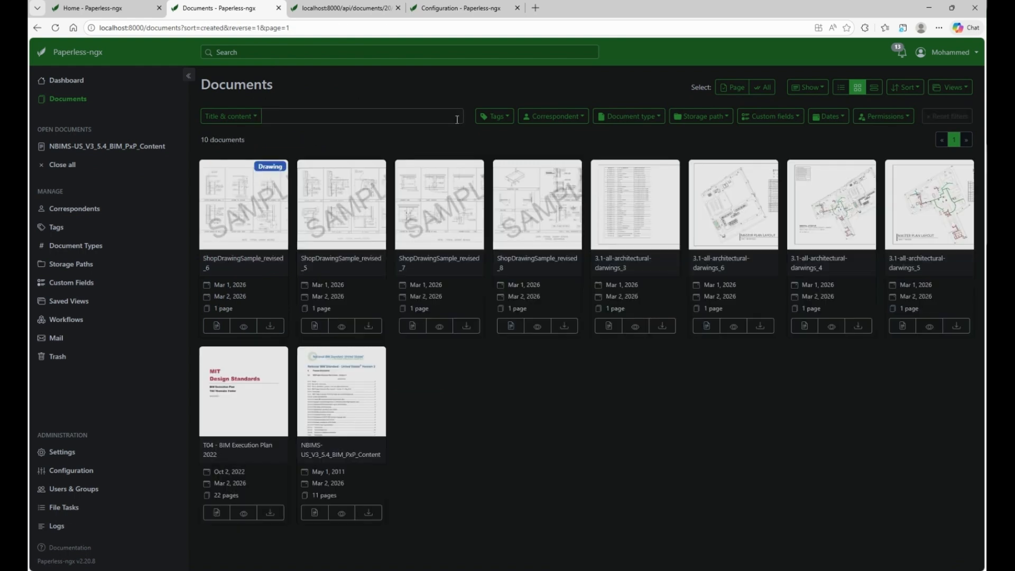